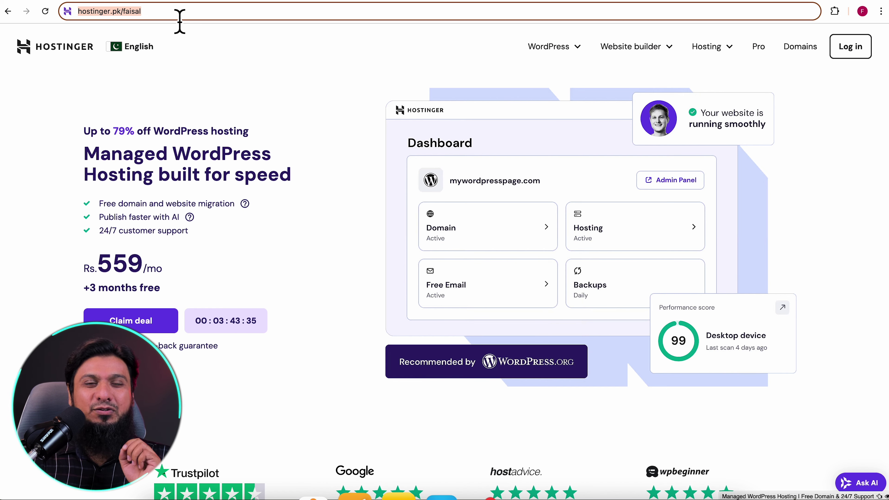
# Step: Compare the WordPress hosting plans, especially the Premium and Business prices, features and free domain terms
pyautogui.scroll(-2, 335, 171)
pyautogui.scroll(-7, 334, 171)
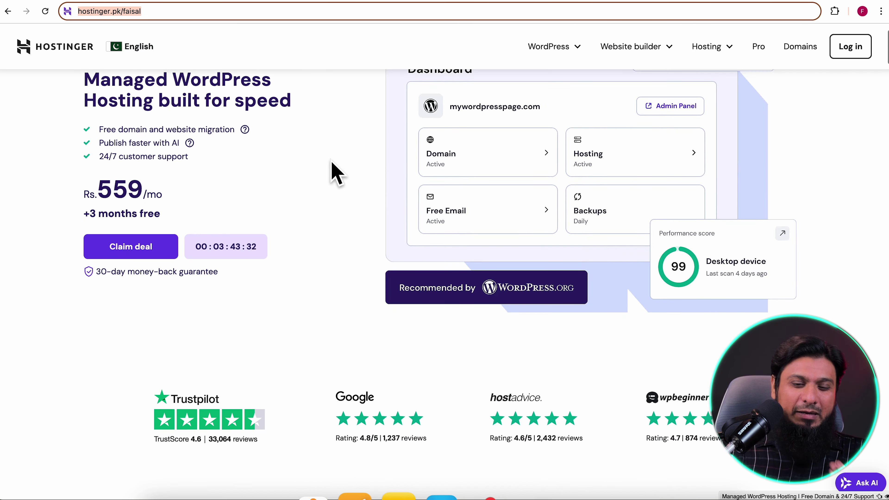
pyautogui.scroll(4, 340, 164)
pyautogui.scroll(-10, 338, 154)
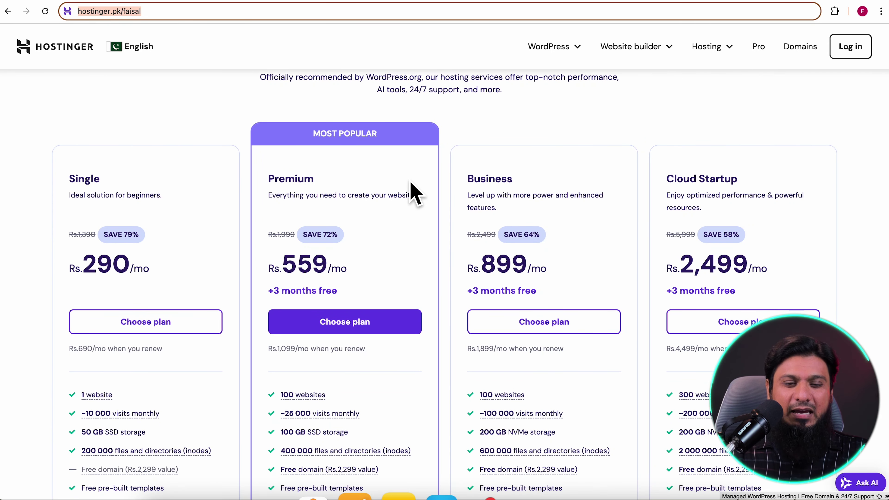
pyautogui.doubleClick(280, 180)
pyautogui.moveTo(468, 179); pyautogui.dragTo(549, 189)
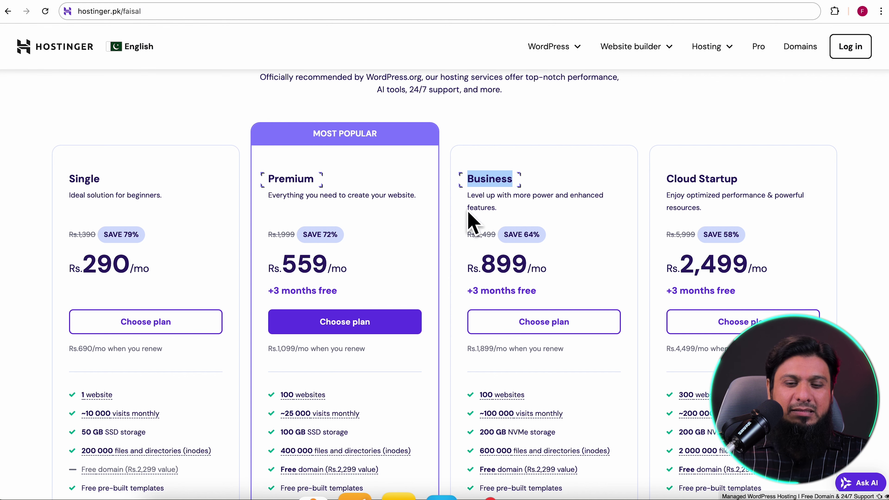
pyautogui.scroll(-5, 403, 244)
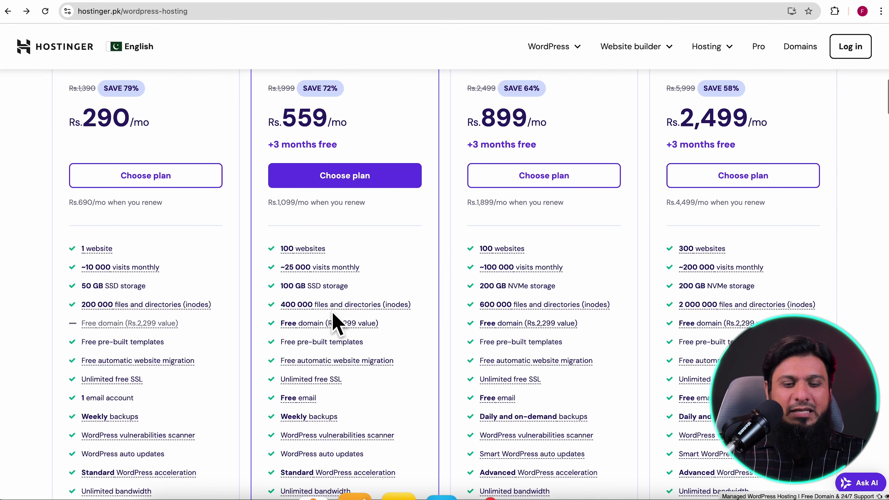
pyautogui.moveTo(329, 327)
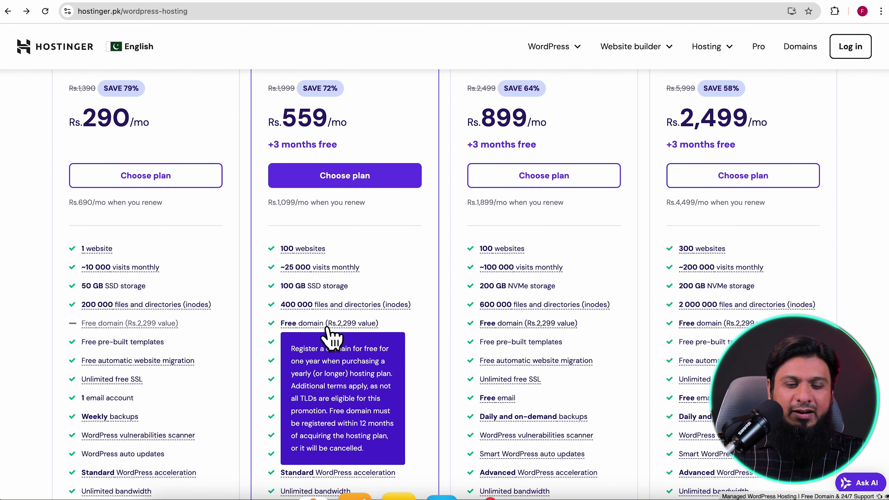
pyautogui.scroll(1, 438, 162)
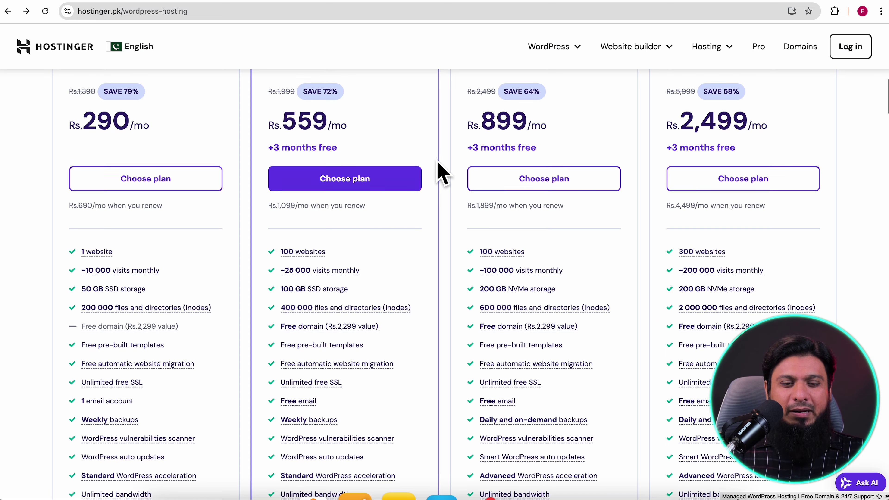
pyautogui.scroll(2, 442, 173)
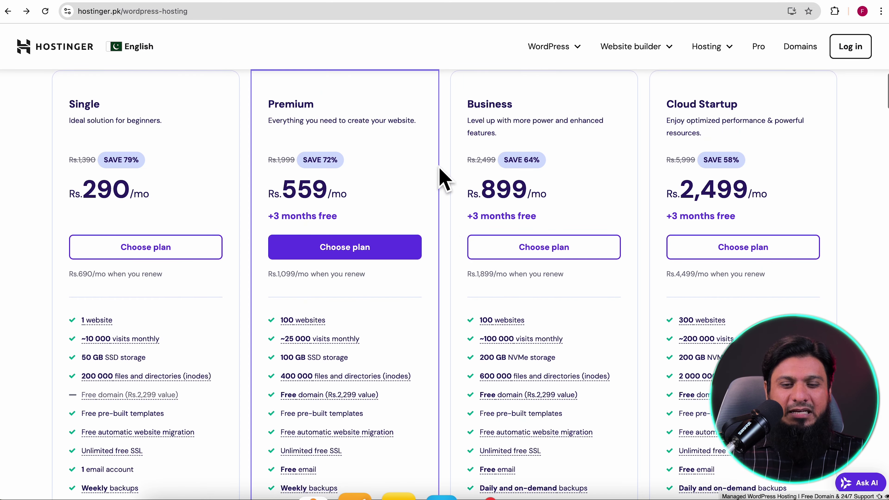
# Step: Choose the Business hosting plan, set its period to 12 months, and check the free domain offer
pyautogui.click(548, 259)
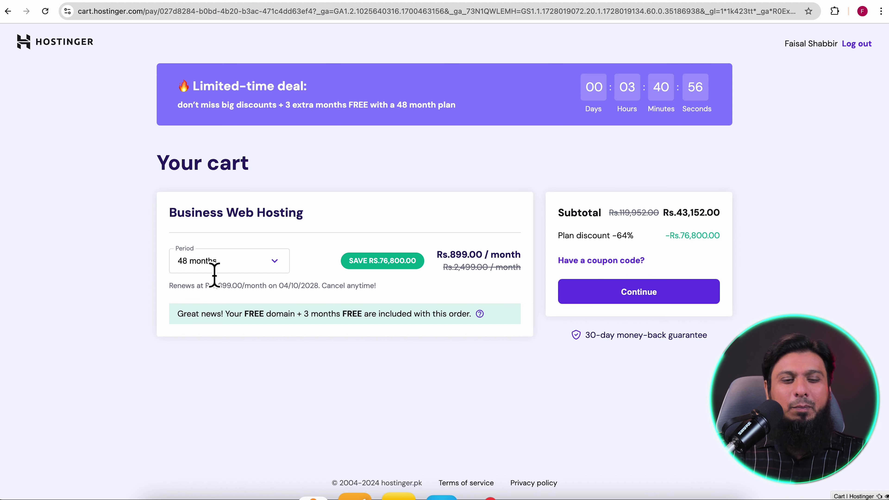
pyautogui.click(273, 262)
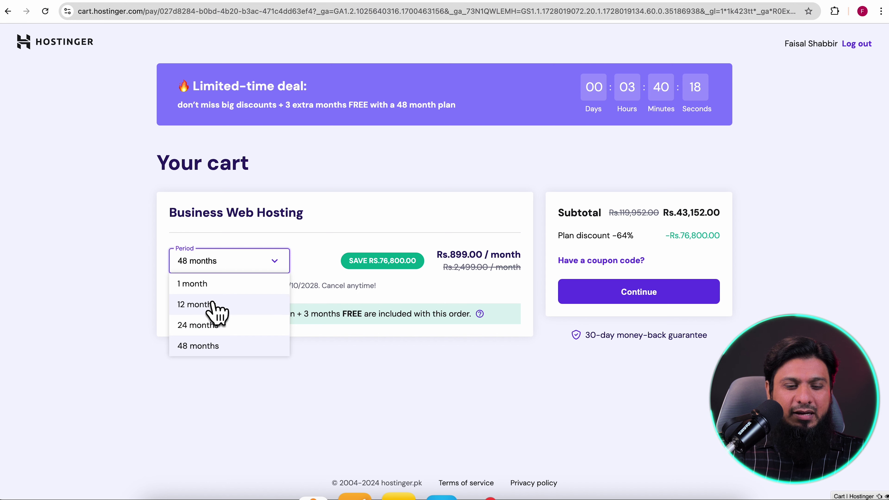
pyautogui.click(209, 305)
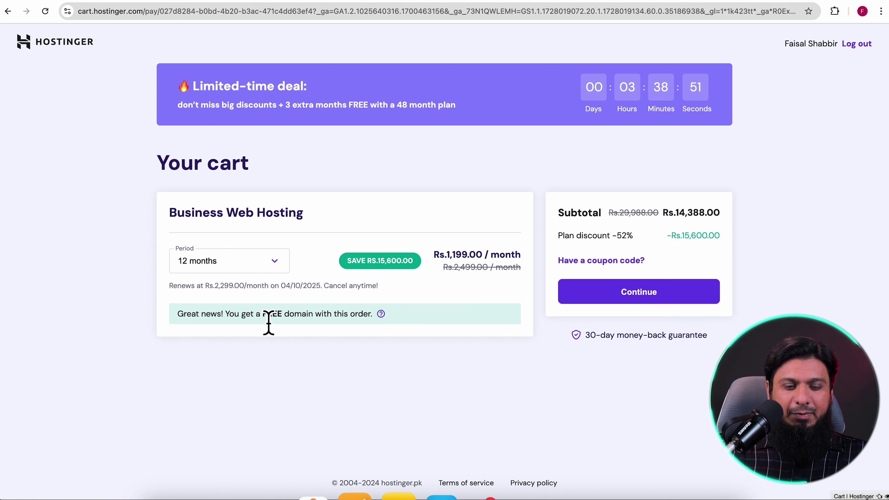
pyautogui.moveTo(263, 314); pyautogui.dragTo(373, 315)
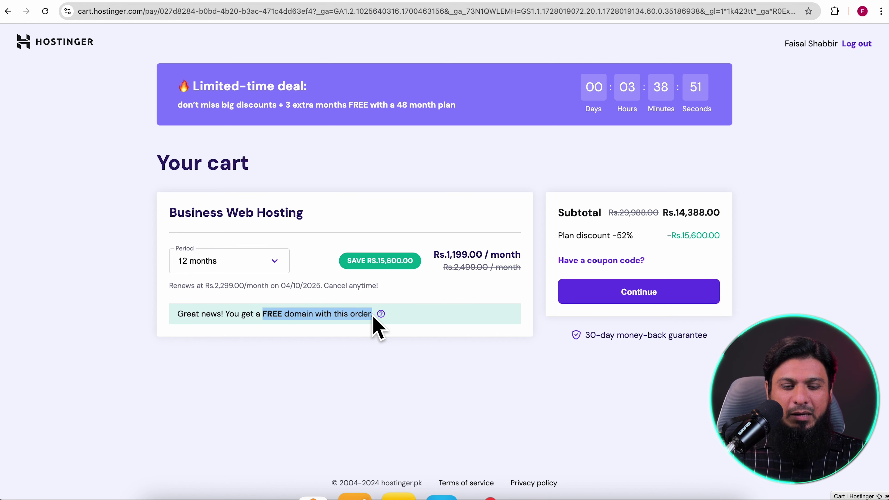
# Step: Check the cart's discount and subtotal, and apply the coupon code FAISAL to the order
pyautogui.moveTo(667, 236); pyautogui.dragTo(716, 237)
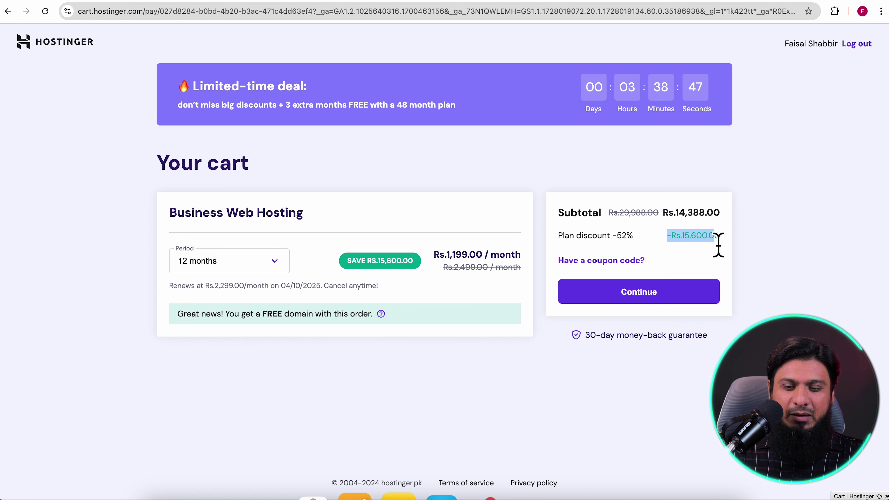
pyautogui.moveTo(663, 214); pyautogui.dragTo(723, 216)
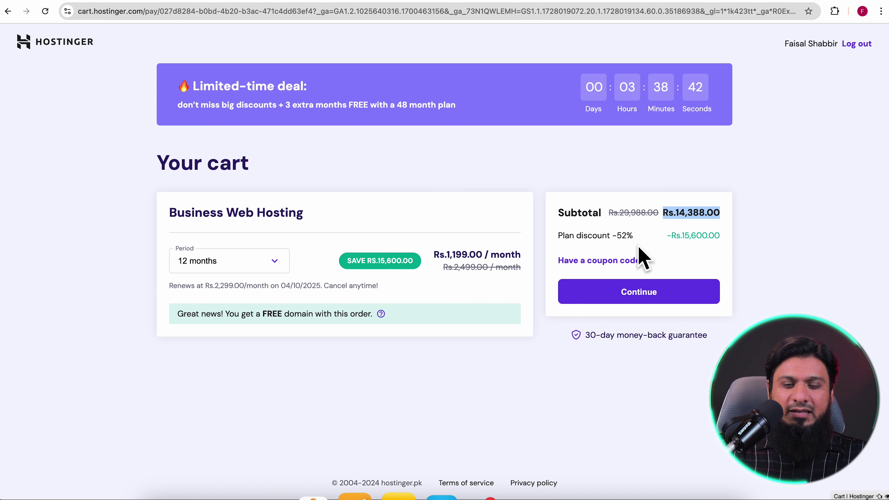
pyautogui.click(622, 262)
pyautogui.click(595, 302)
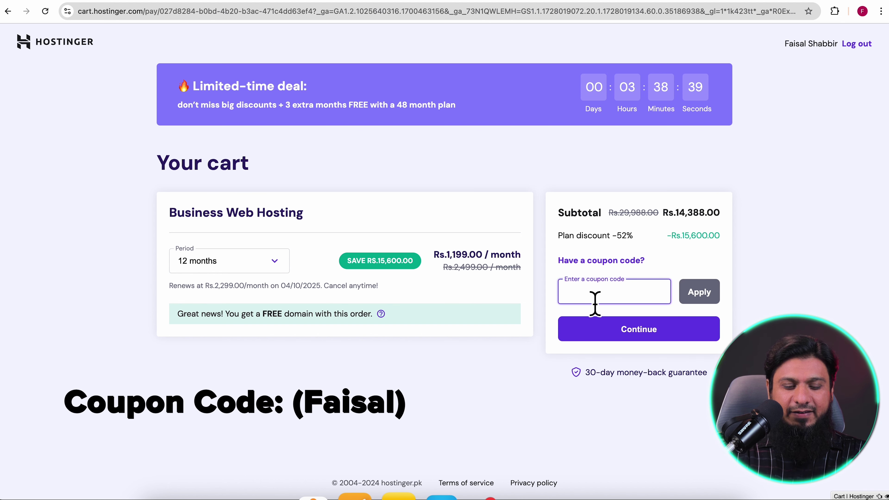
pyautogui.write('FAISAL')
pyautogui.click(701, 294)
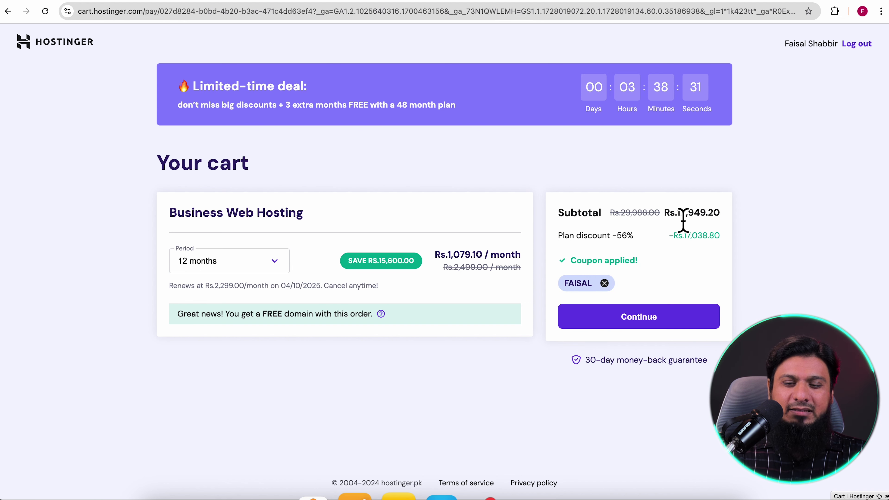
pyautogui.moveTo(678, 214); pyautogui.dragTo(722, 216)
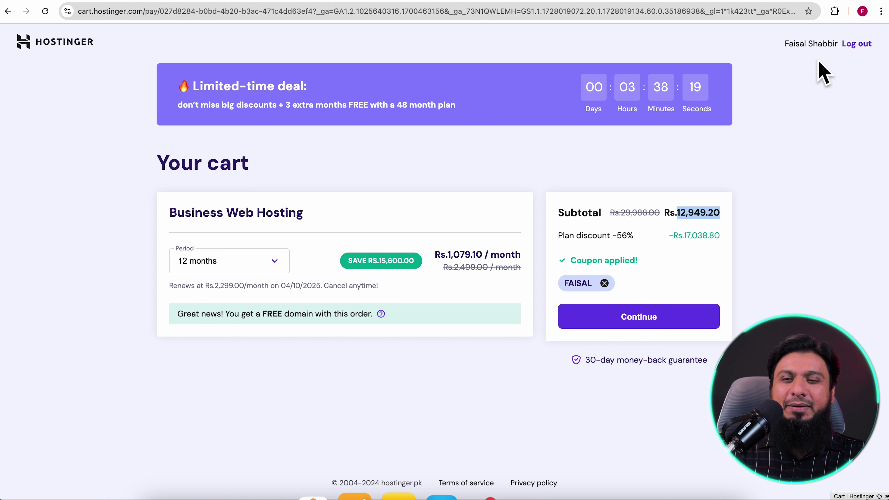
# Step: Proceed to checkout and accept the billing address with Pakistan as the country of residence
pyautogui.moveTo(779, 50); pyautogui.dragTo(880, 52)
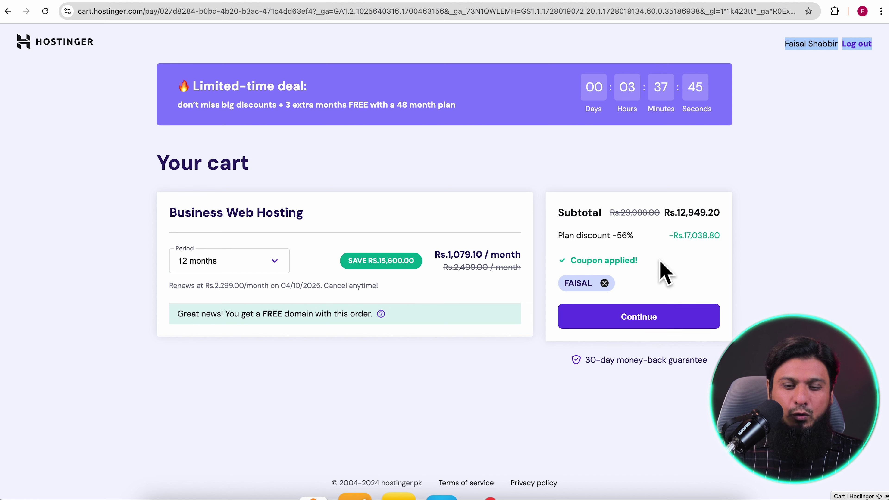
pyautogui.click(639, 319)
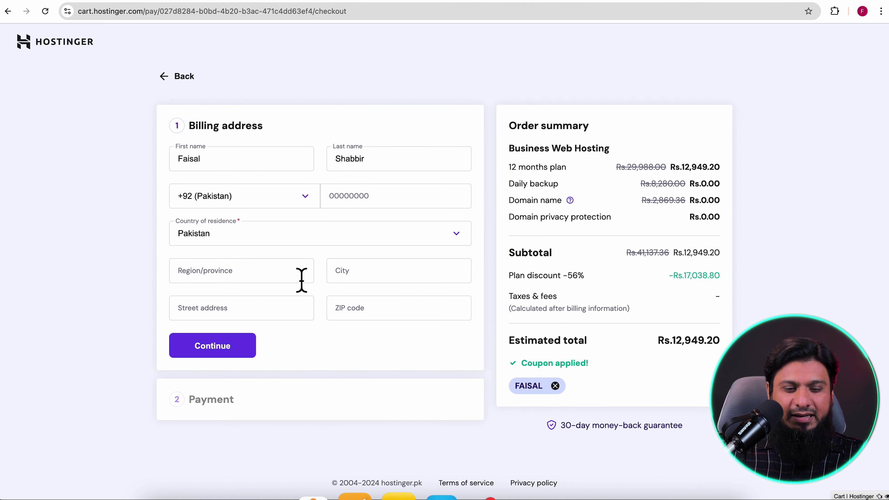
pyautogui.click(216, 348)
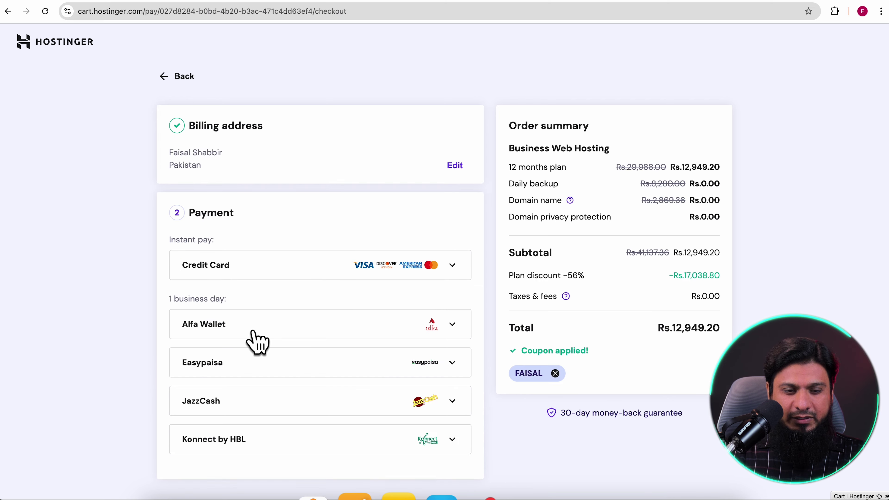
# Step: Select JazzCash as the payment method, submit the payment, and continue with the prefilled phone number
pyautogui.scroll(-2, 257, 341)
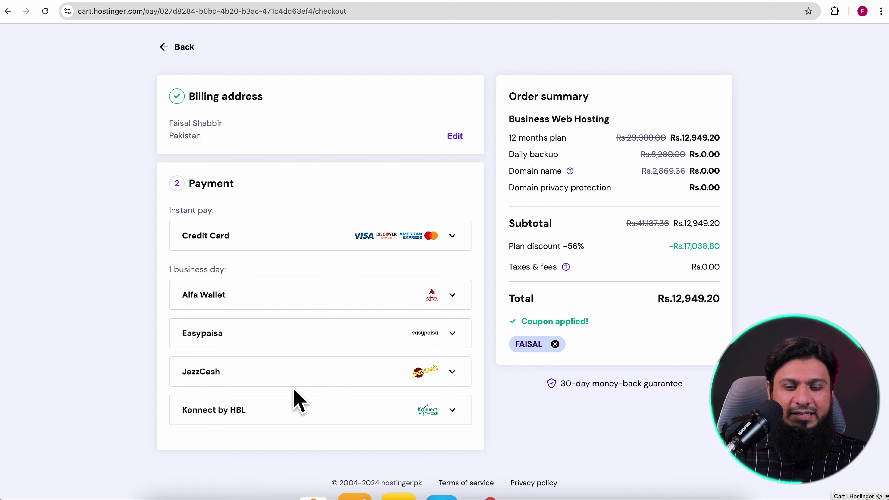
pyautogui.click(308, 382)
pyautogui.scroll(-3, 297, 350)
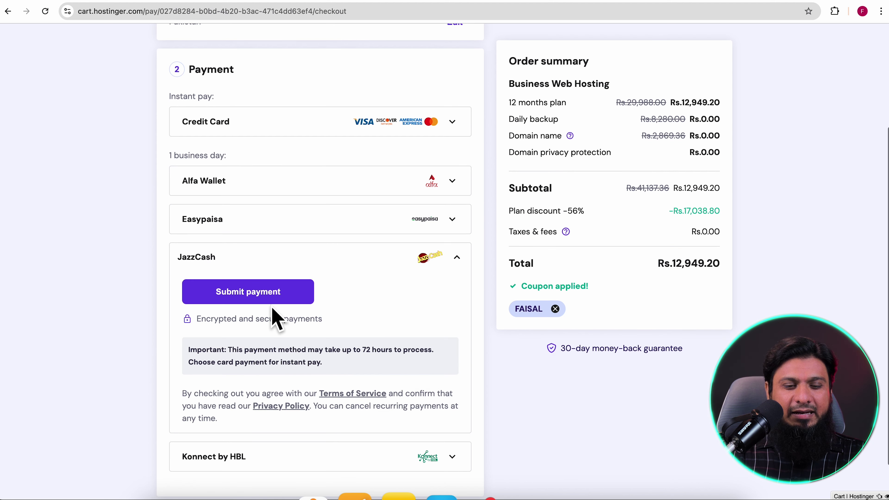
pyautogui.click(255, 292)
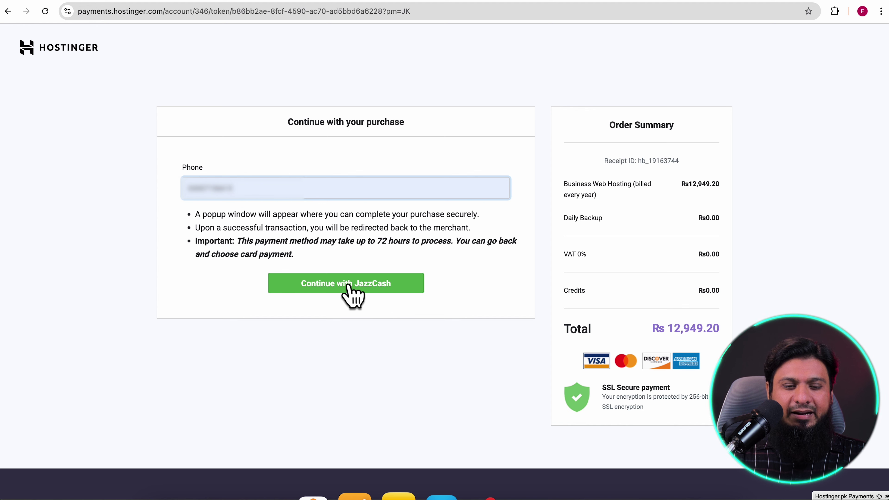
pyautogui.click(348, 291)
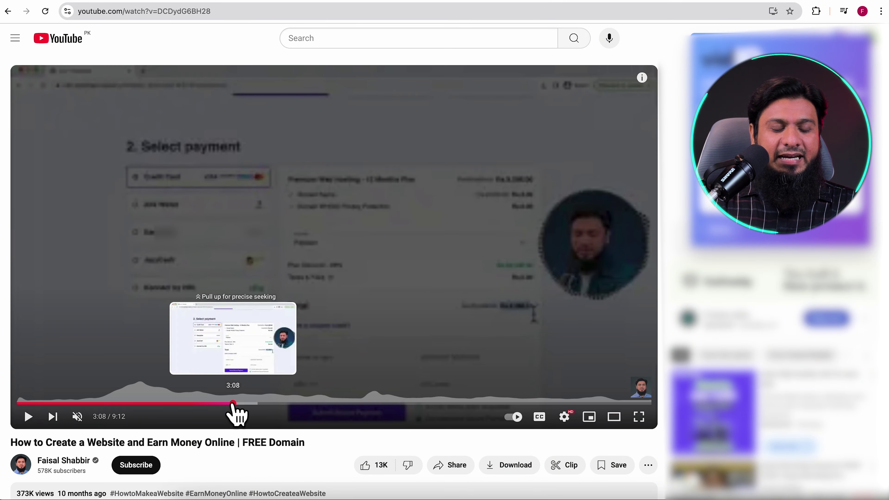
# Step: Skip ahead in the YouTube video "How to Create a Website and Earn Money Online | FREE Domain" past payment selection
pyautogui.moveTo(233, 405); pyautogui.dragTo(314, 405)
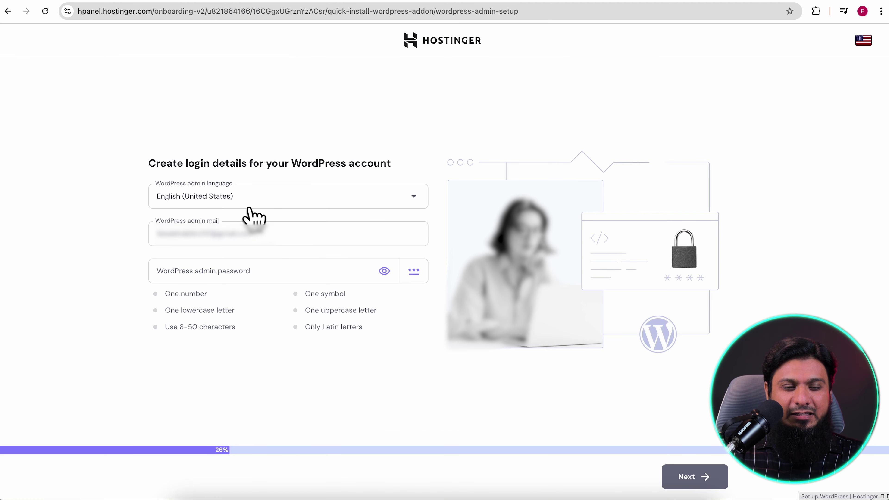
# Step: Enter the WordPress admin password and continue the WordPress setup
pyautogui.click(213, 282)
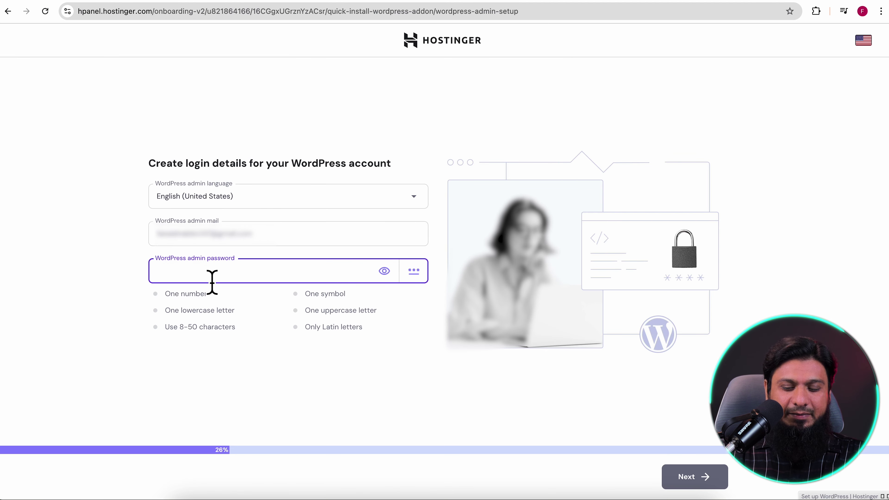
pyautogui.hotkey('ctrl', 'v')
pyautogui.click(681, 481)
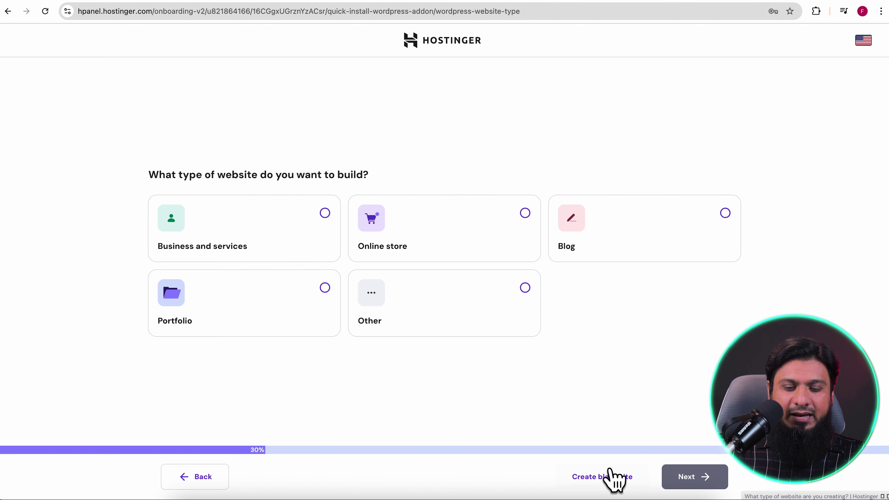
# Step: Create a blank website on the domain frontpage.pk and open its WordPress admin panel
pyautogui.click(611, 476)
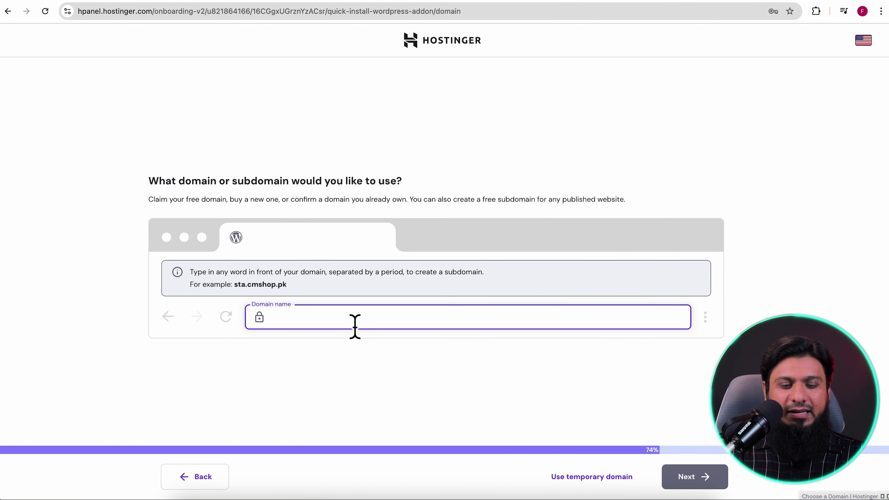
pyautogui.write('frontpage.pk')
pyautogui.click(686, 477)
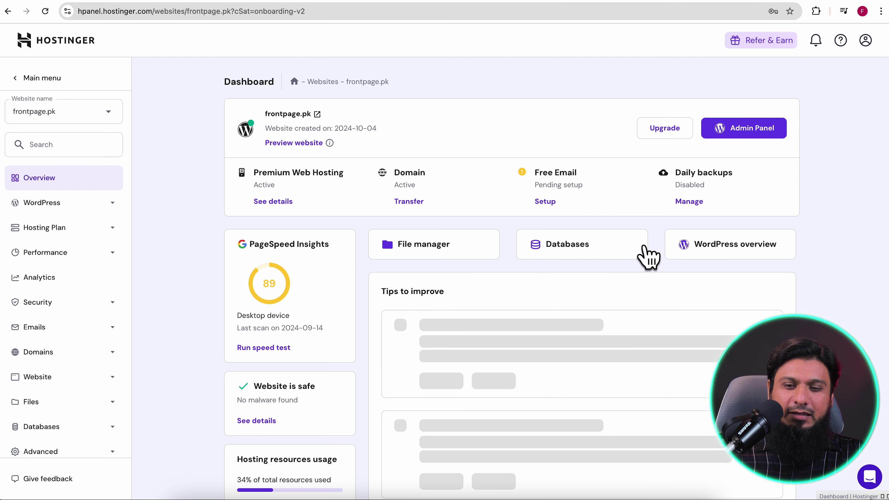
pyautogui.click(752, 131)
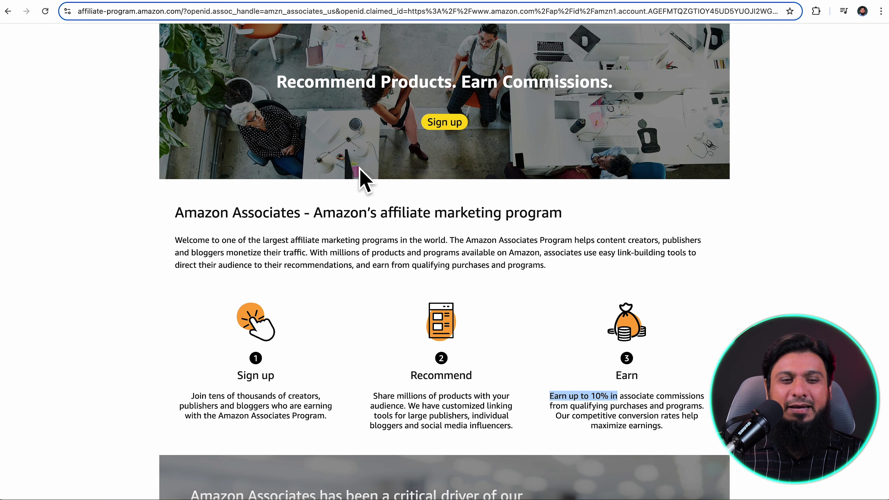
# Step: Examine how the Amazon Associates and Hostinger affiliate programs work and what commissions they offer
pyautogui.scroll(-4, 391, 248)
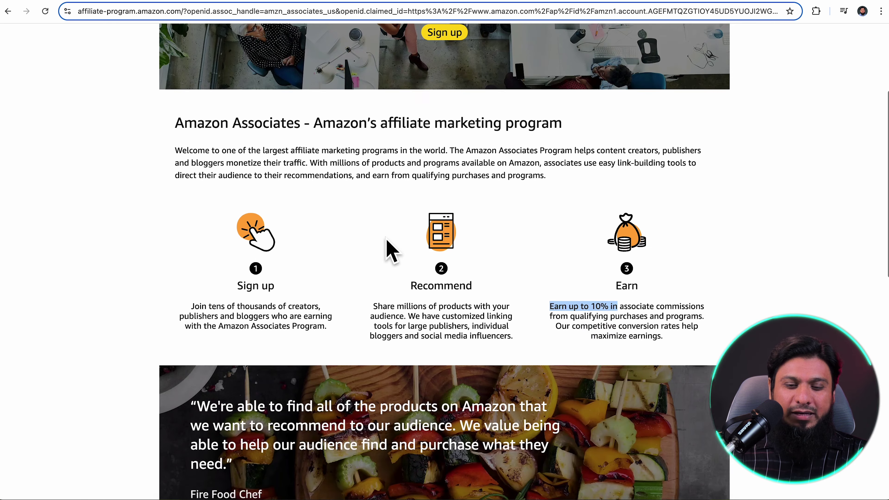
pyautogui.click(559, 277)
pyautogui.moveTo(559, 278); pyautogui.dragTo(672, 277)
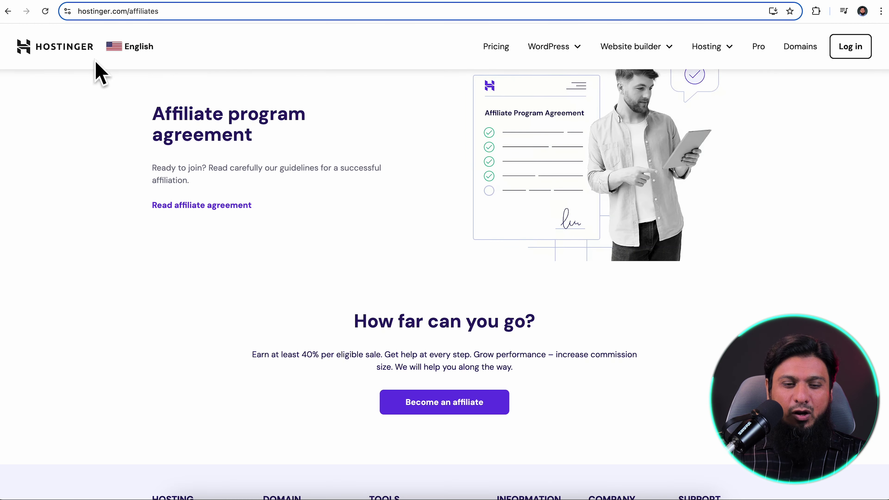
pyautogui.moveTo(261, 360); pyautogui.dragTo(413, 358)
# Step: Look through the impact.com, Fiverr and Daraz affiliate program pages, including how the Daraz program works
pyautogui.click(440, 4)
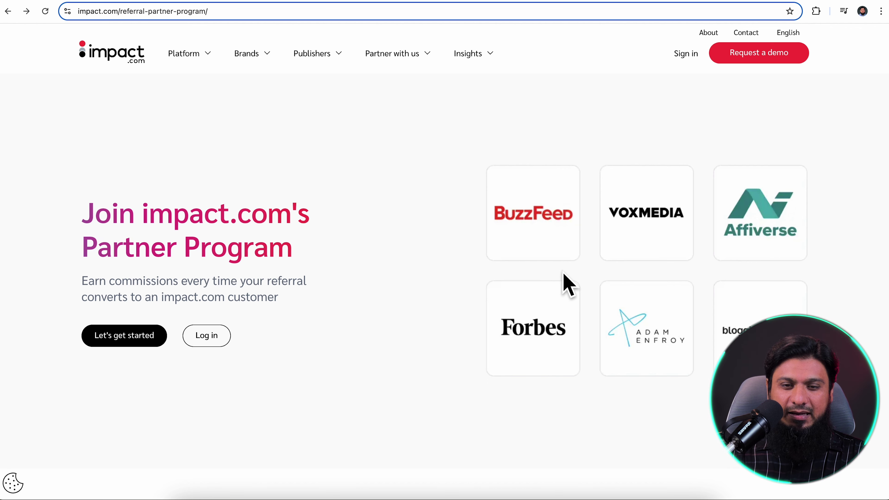
pyautogui.click(505, 4)
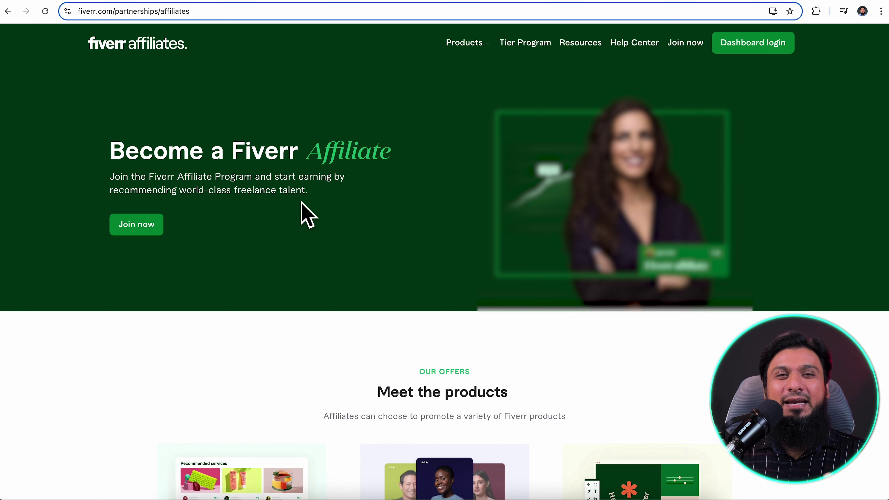
pyautogui.click(501, 3)
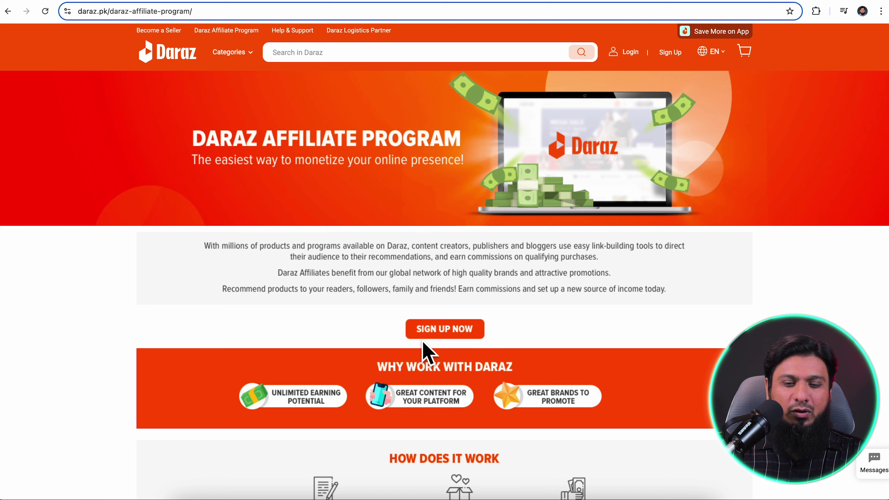
pyautogui.scroll(-5, 371, 174)
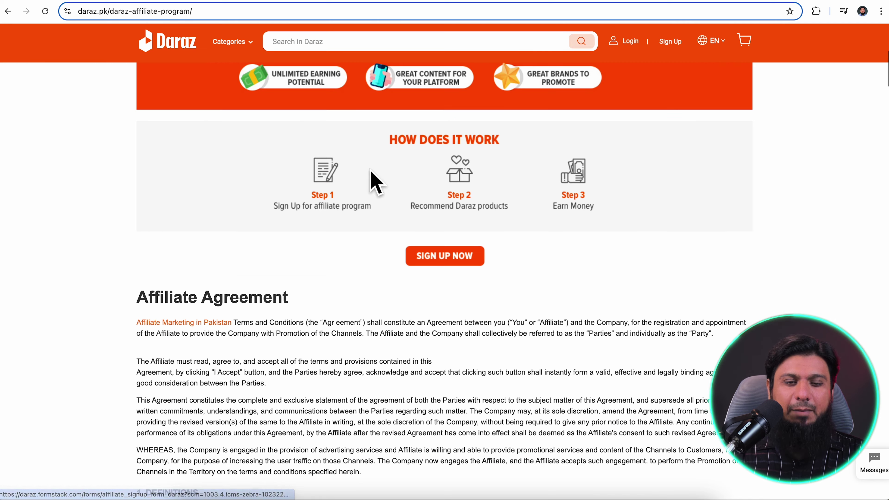
# Step: Read the Daraz blog article on the affiliate program in Pakistan, including its commission statement
pyautogui.click(532, 4)
pyautogui.scroll(-6, 391, 329)
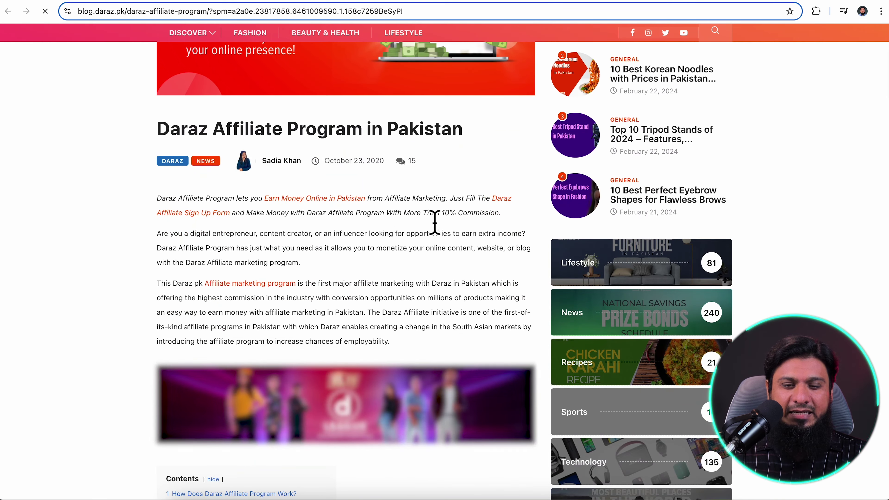
pyautogui.moveTo(432, 212); pyautogui.dragTo(507, 225)
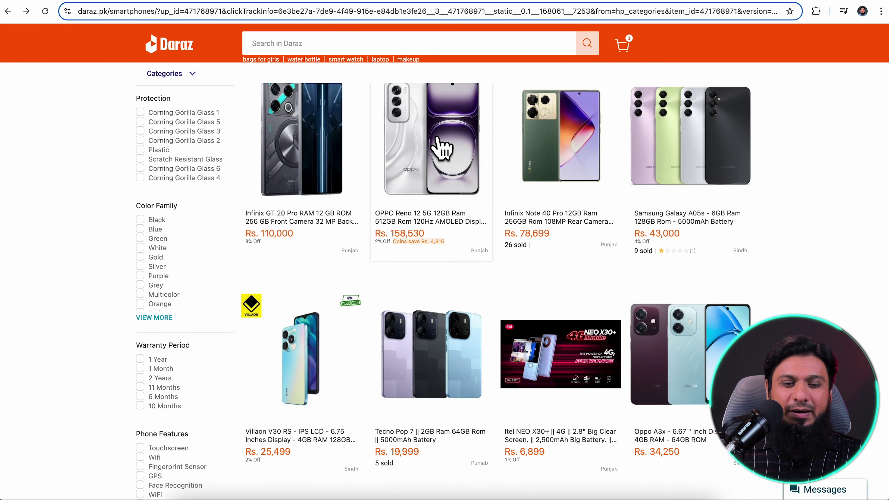
# Step: Open the Infinix GT 20 Pro product page on Daraz and copy its full product details and specifications
pyautogui.click(304, 151)
pyautogui.scroll(-10, 382, 224)
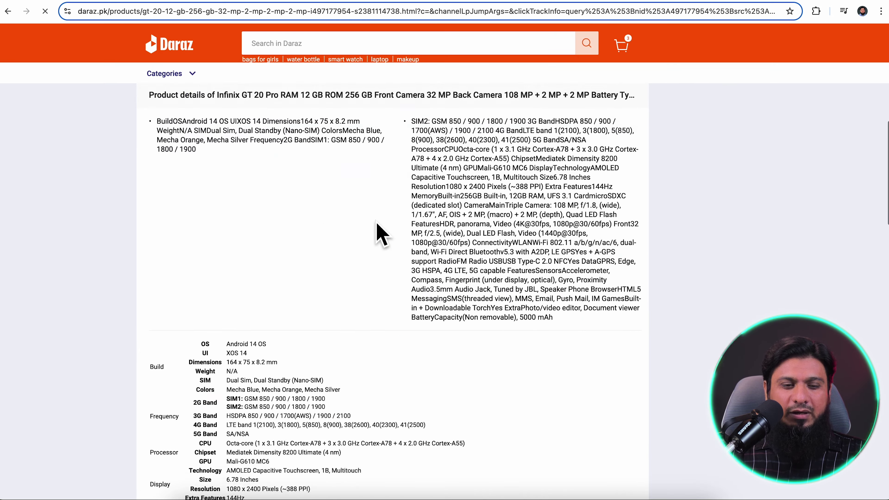
pyautogui.scroll(1, 377, 232)
pyautogui.moveTo(150, 119); pyautogui.dragTo(300, 458)
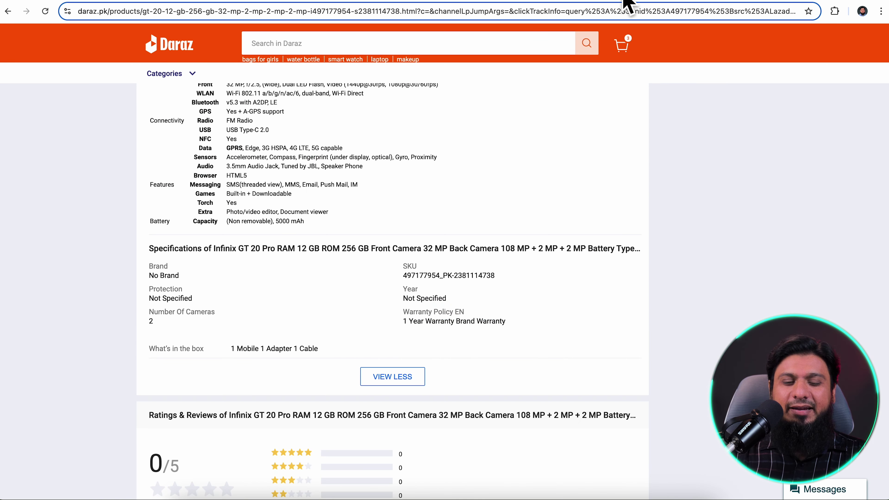
# Step: Switch to ChatGPT and send "write in a blog post style and why buy this phone also add purchase link" followed by the copied product details in quotes
pyautogui.click(628, 2)
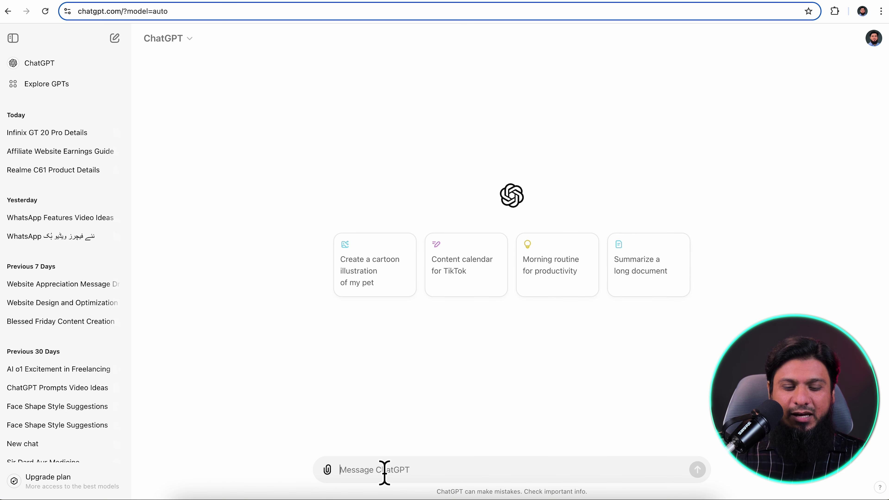
pyautogui.write('write in a blog post style and why buy this phone also ad purchase link')
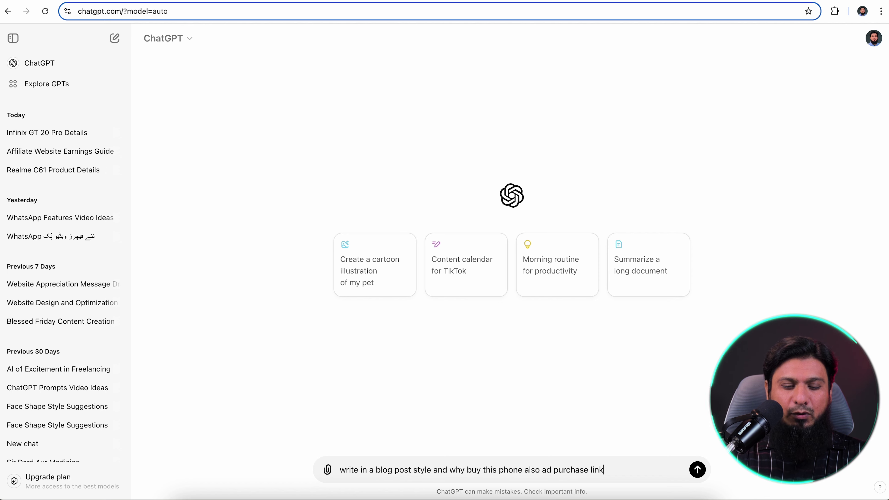
pyautogui.click(551, 469)
pyautogui.write('d')
pyautogui.click(642, 476)
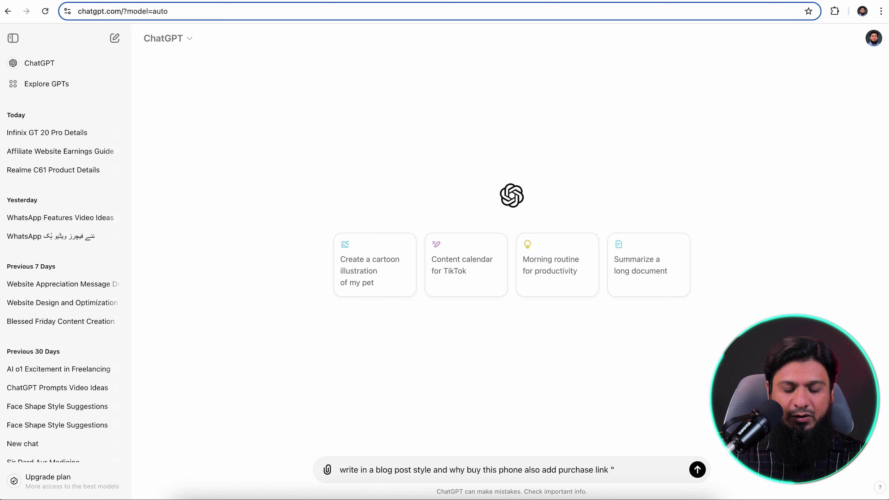
pyautogui.write('"')
pyautogui.press('super+v')
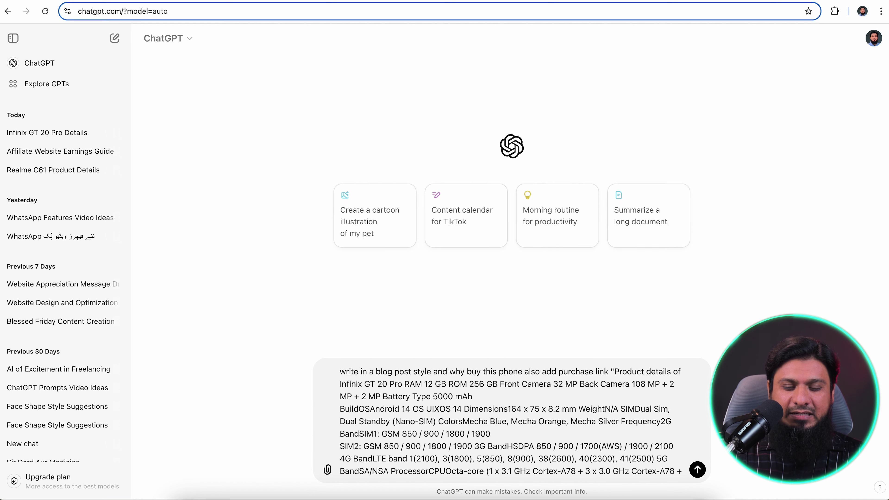
pyautogui.write('"')
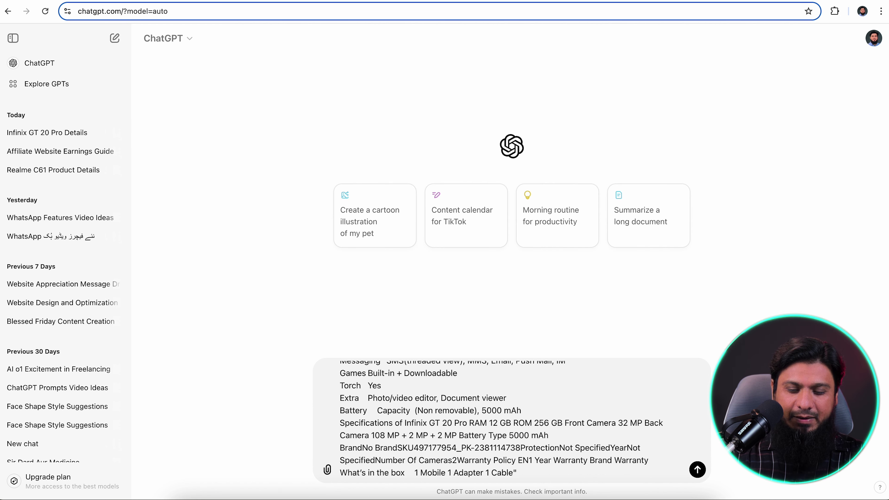
pyautogui.press('Return')
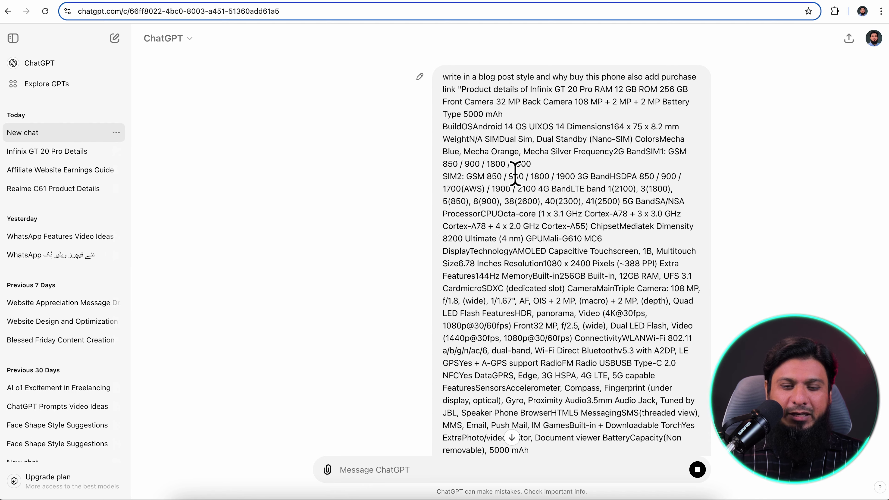
# Step: Review the generated Infinix GT 20 Pro blog post through to its purchase line and copy the whole response
pyautogui.scroll(-10, 577, 257)
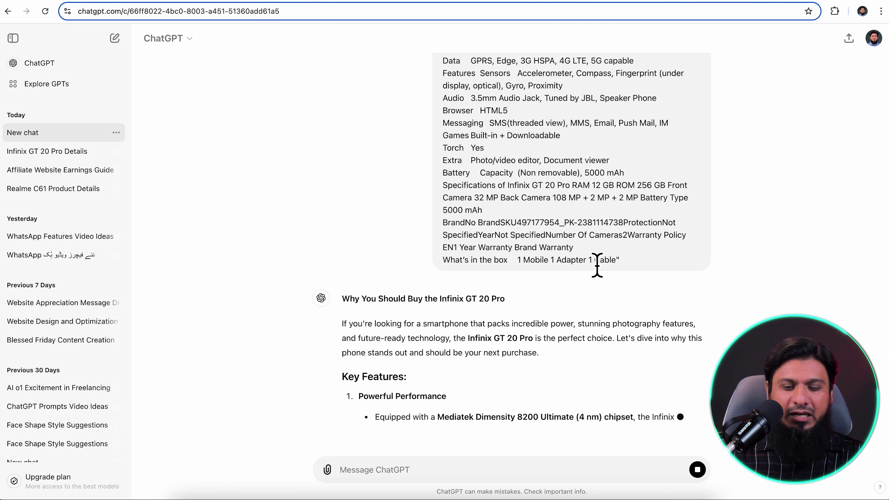
pyautogui.scroll(-1, 595, 265)
pyautogui.scroll(-1, 597, 268)
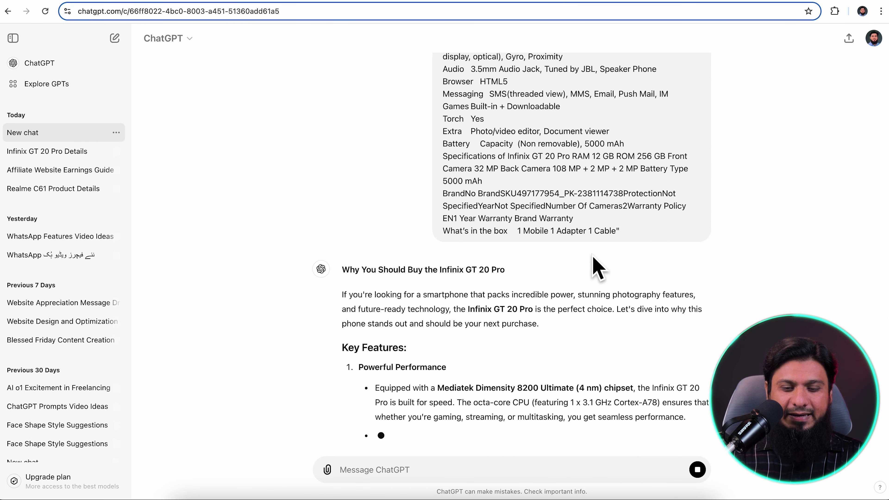
pyautogui.scroll(-5, 597, 267)
pyautogui.scroll(-14, 581, 245)
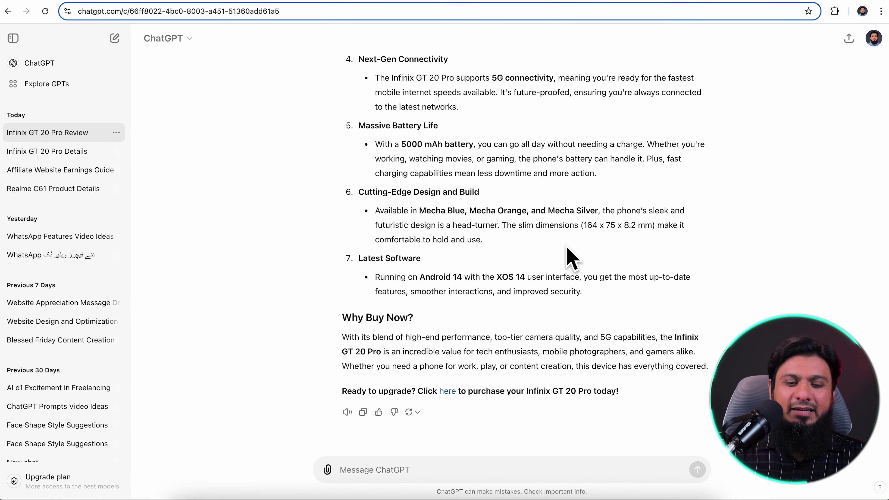
pyautogui.scroll(16, 567, 247)
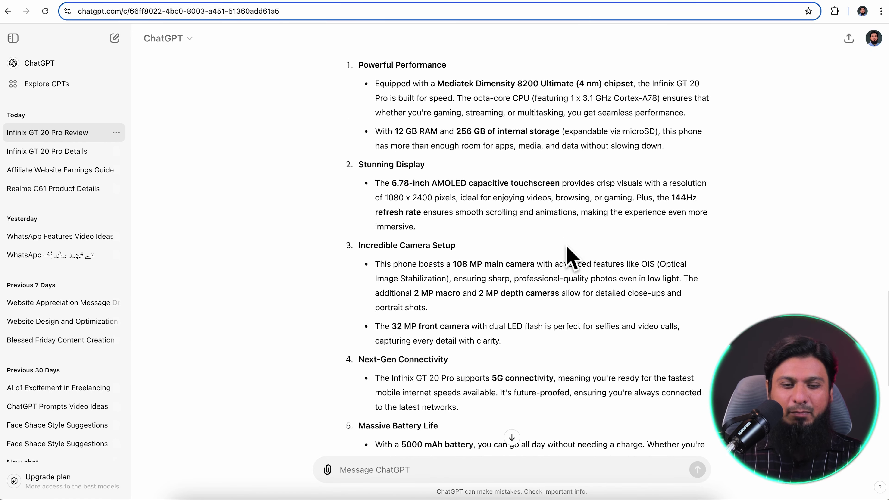
pyautogui.scroll(2, 566, 247)
pyautogui.scroll(-16, 490, 305)
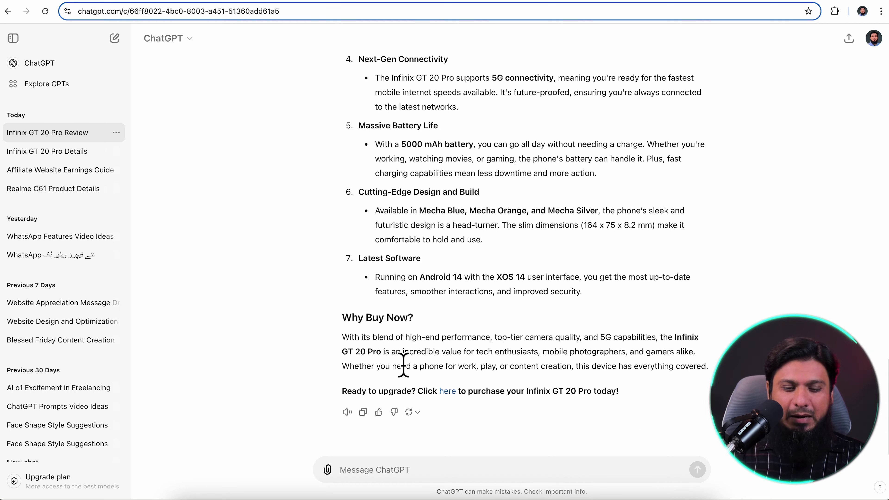
pyautogui.click(363, 412)
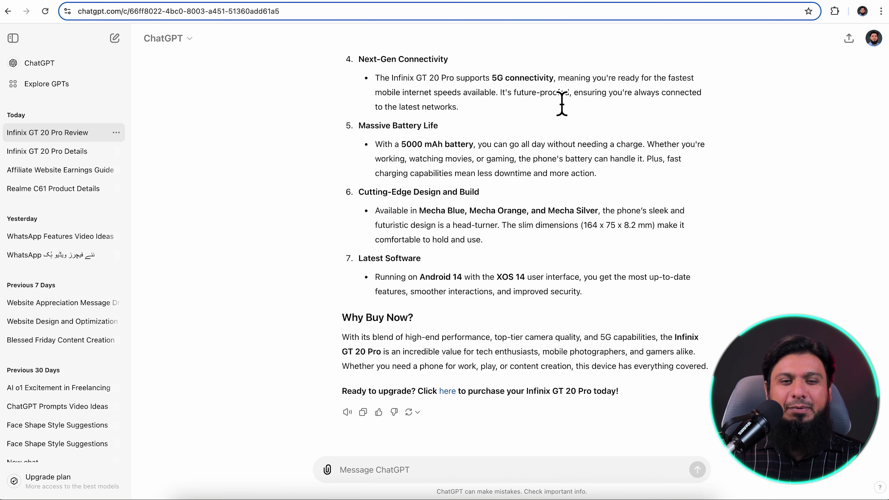
# Step: Switch to the WordPress dashboard, add a new post, dismiss the editor's welcome guide and paste the copied article into it
pyautogui.rightClick(317, 494)
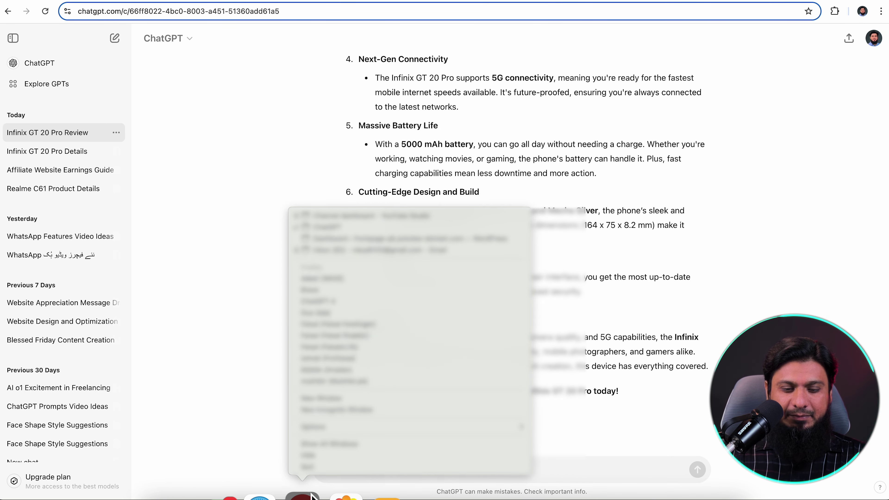
pyautogui.click(392, 332)
pyautogui.moveTo(21, 135)
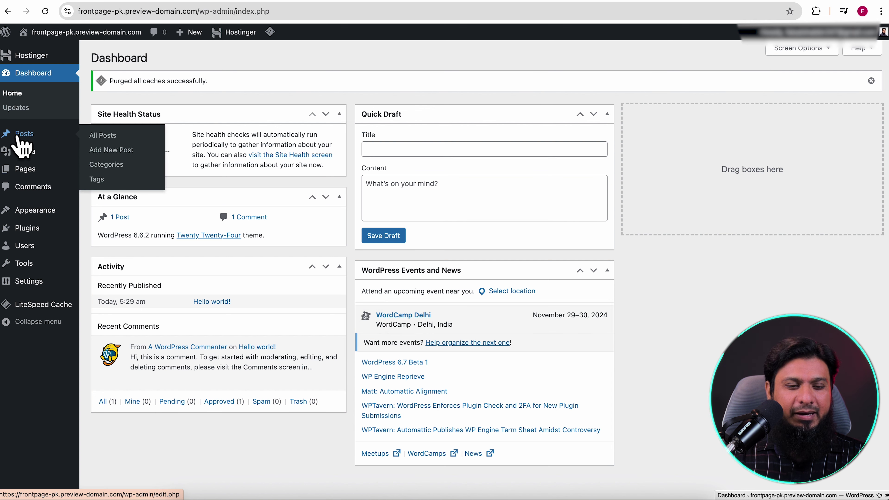
pyautogui.click(113, 154)
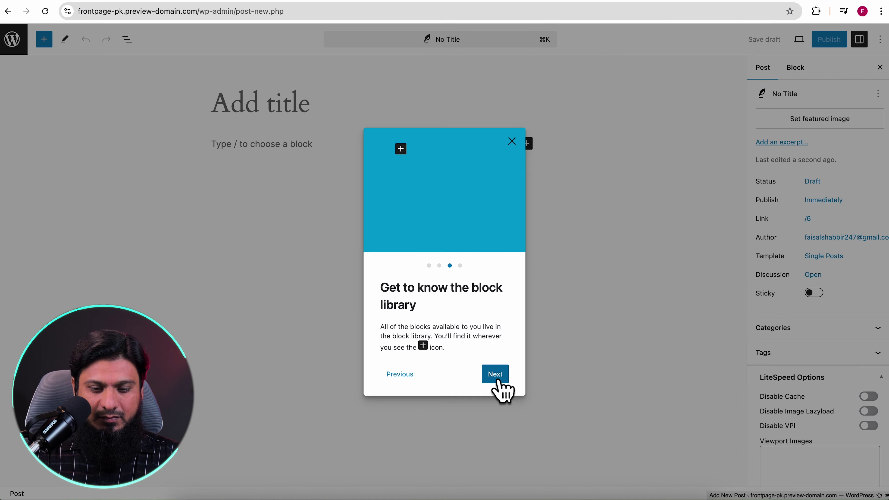
pyautogui.click(249, 151)
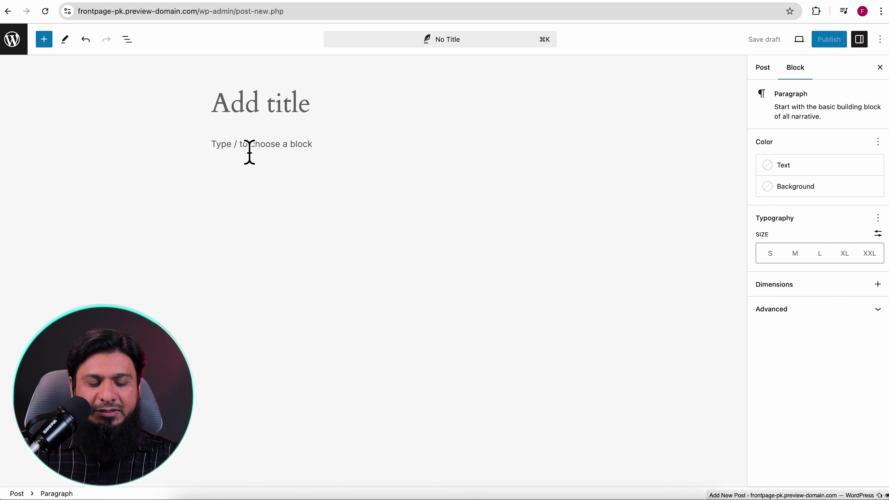
pyautogui.press('cmd+v')
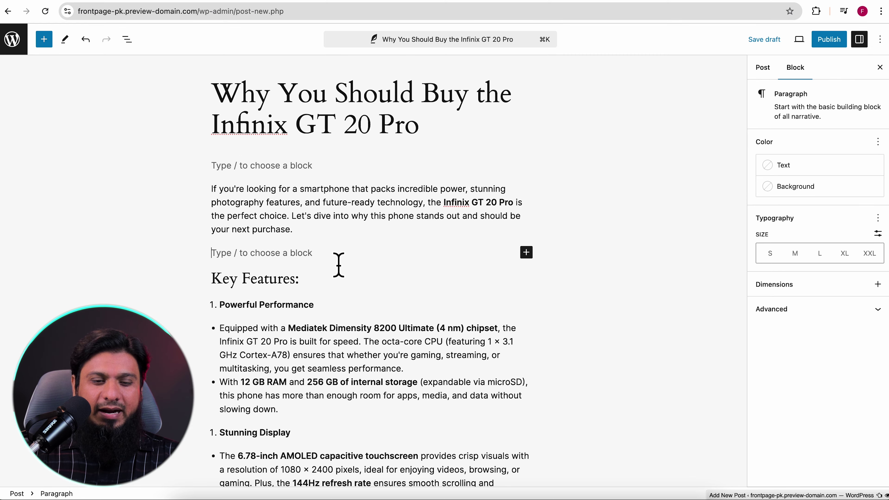
# Step: Insert the Infinix GT 20 Pro phone picture as an image block between the introduction and the Key Features heading
pyautogui.click(527, 253)
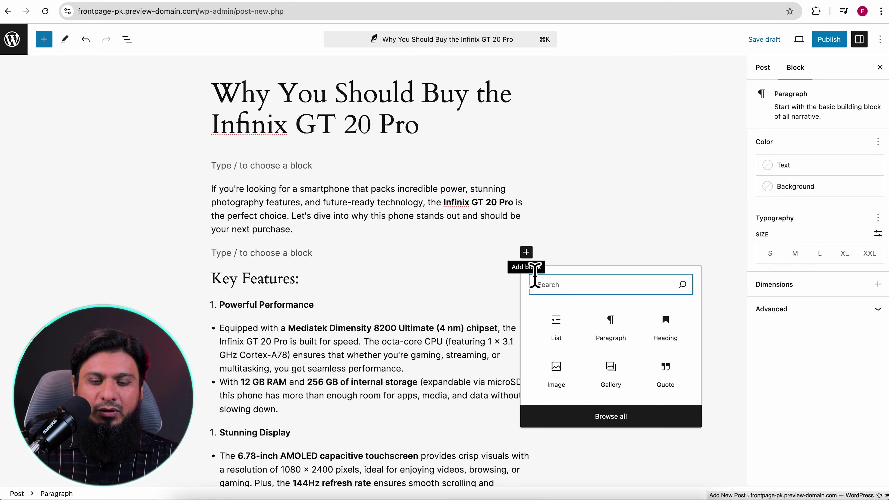
pyautogui.click(609, 376)
pyautogui.click(242, 308)
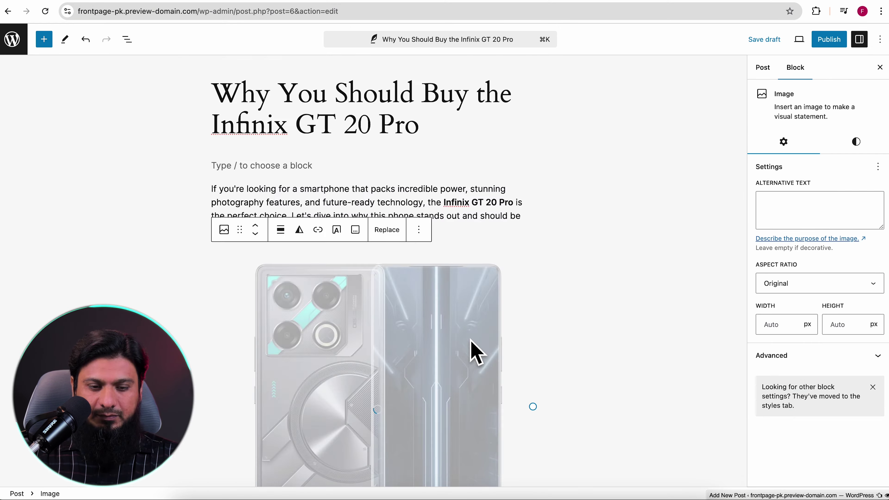
pyautogui.scroll(-5, 461, 341)
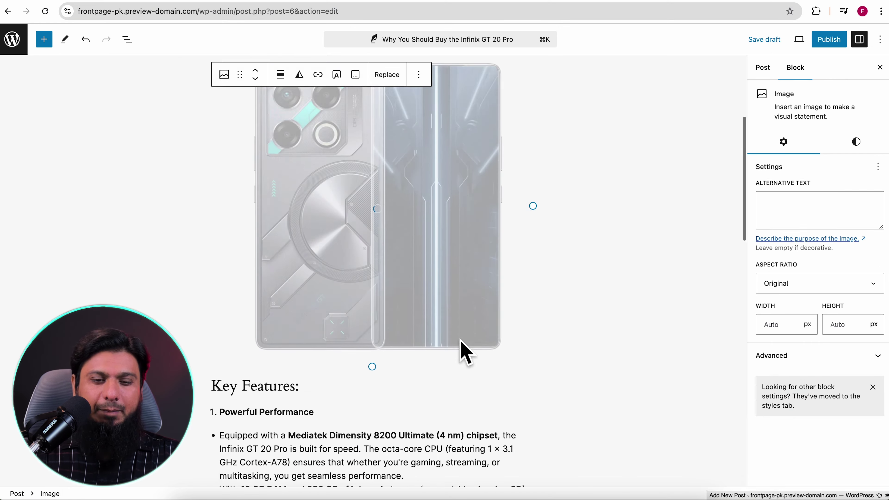
pyautogui.scroll(3, 462, 342)
pyautogui.scroll(-2, 462, 341)
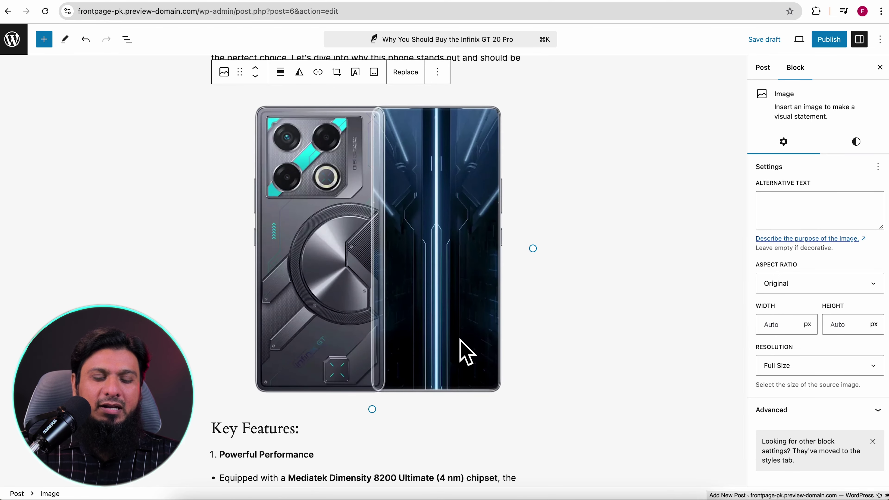
# Step: Examine the draft post's full text, the "here" purchase link in its closing line and the post settings
pyautogui.scroll(-6, 462, 342)
pyautogui.scroll(-20, 505, 263)
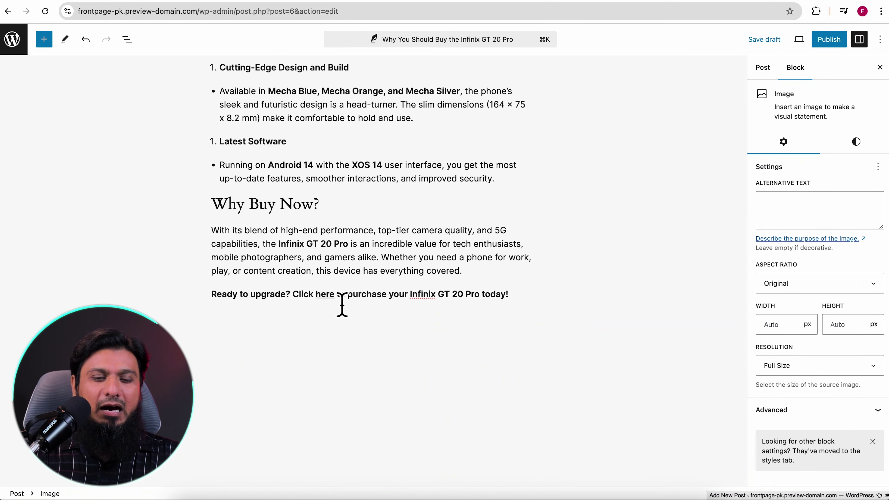
pyautogui.doubleClick(324, 296)
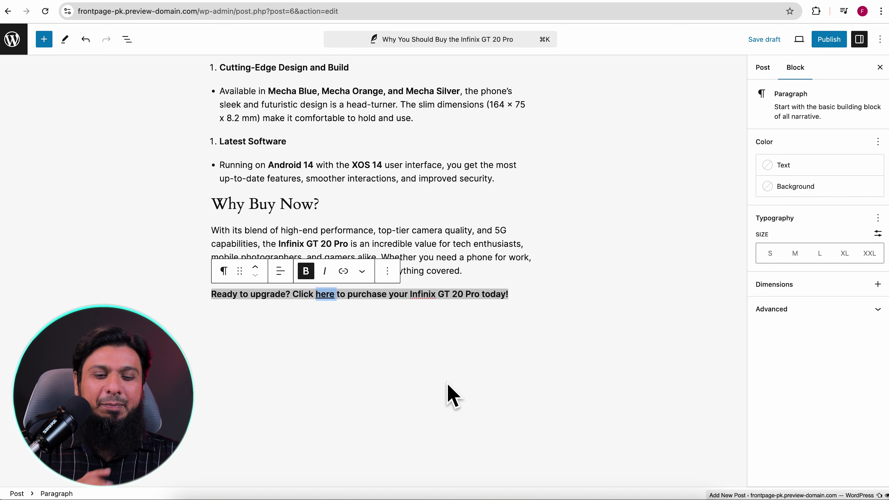
pyautogui.click(470, 363)
pyautogui.scroll(20, 484, 308)
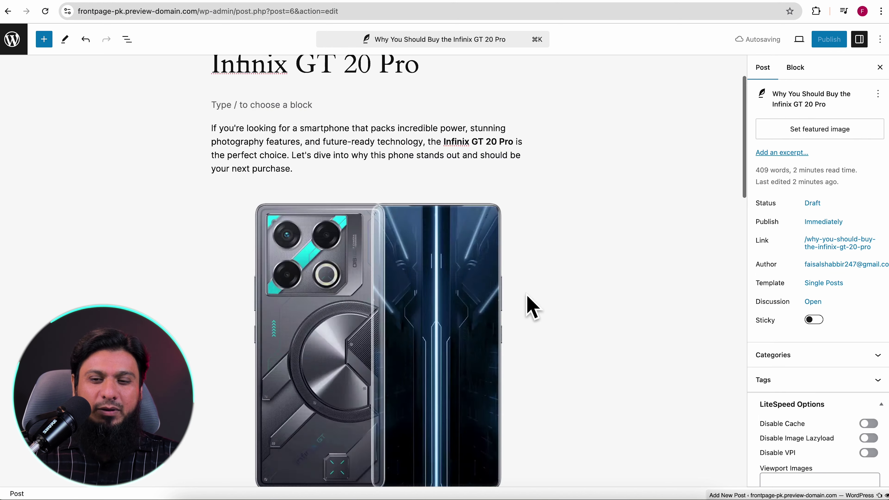
pyautogui.scroll(-4, 531, 303)
pyautogui.scroll(-5, 516, 273)
pyautogui.scroll(12, 530, 260)
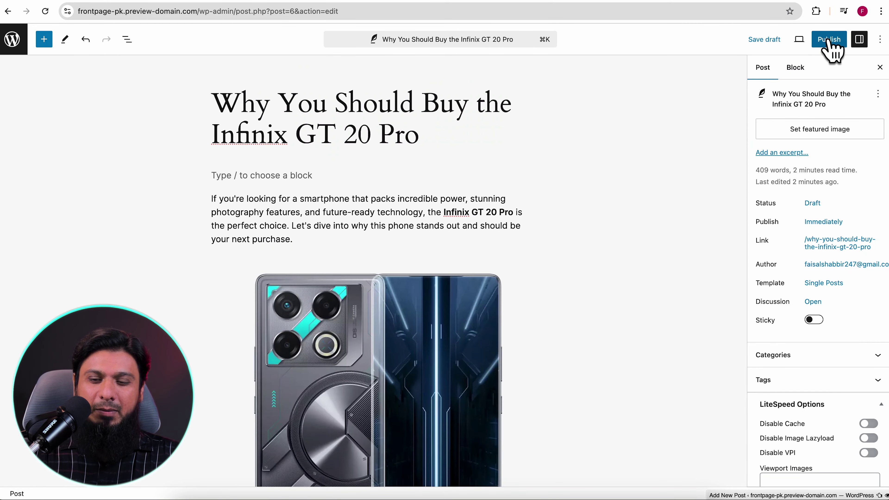
pyautogui.scroll(-2, 805, 301)
pyautogui.scroll(-3, 812, 304)
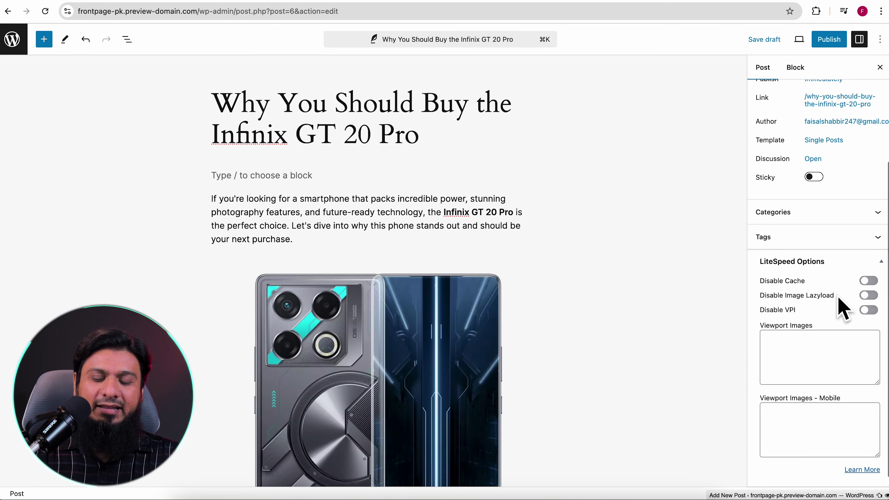
pyautogui.scroll(5, 840, 305)
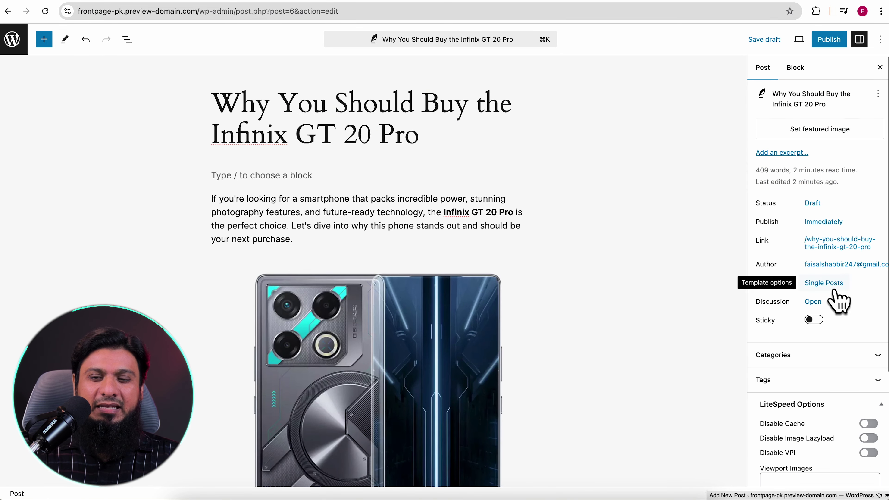
# Step: Publish the Infinix GT 20 Pro post and look through the live page down to its purchase link
pyautogui.click(827, 40)
pyautogui.click(786, 39)
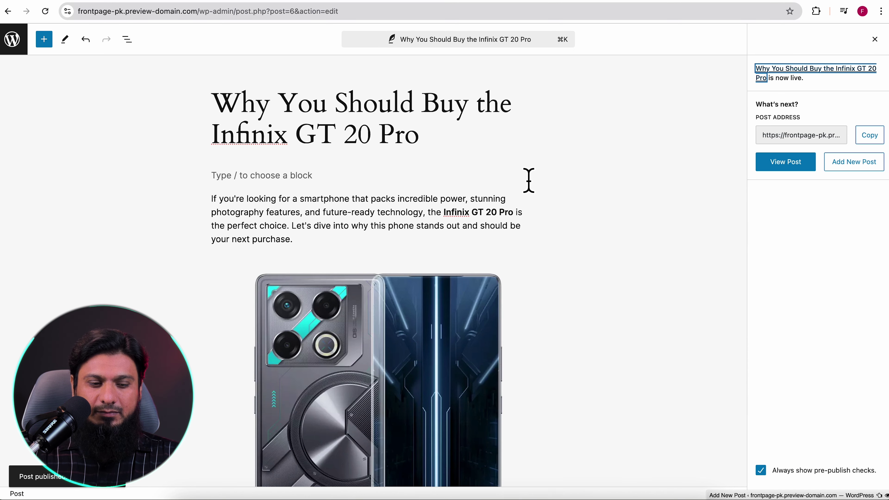
pyautogui.click(107, 491)
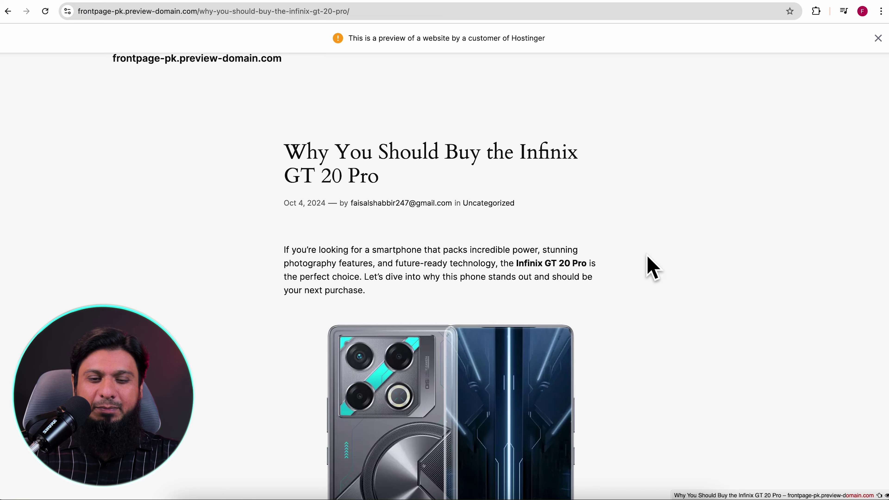
pyautogui.scroll(-20, 649, 268)
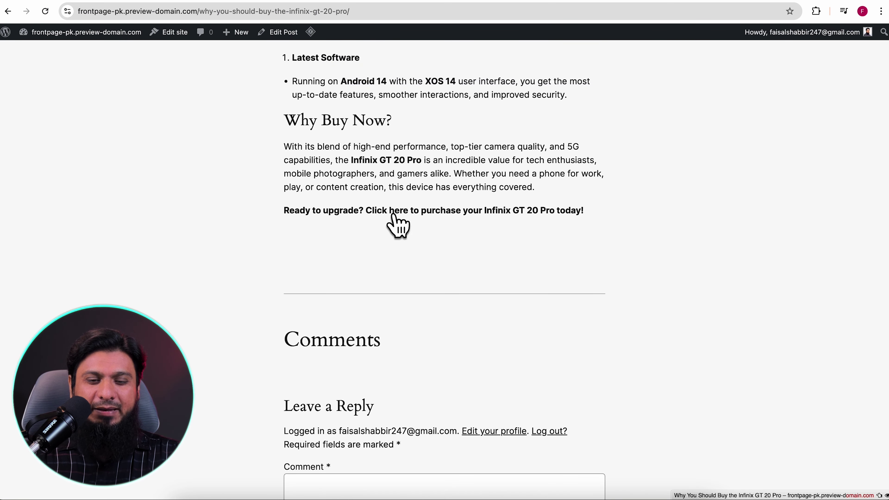
pyautogui.scroll(10, 588, 184)
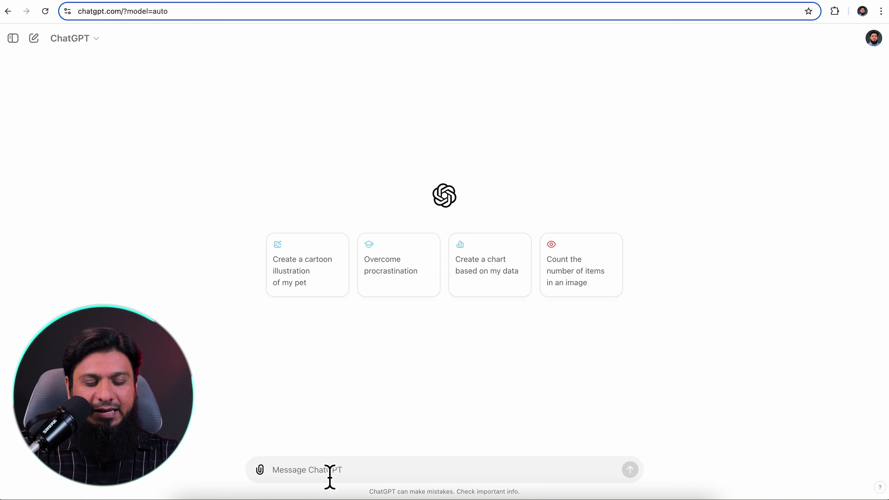
# Step: Ask ChatGPT for "5 Best Video Editors on Fiverr with their Profile Links and Why Hire Them" and read through the answer
pyautogui.write('5 Best Video Editors on Fiverr with their Profile Links and Why Hire Them')
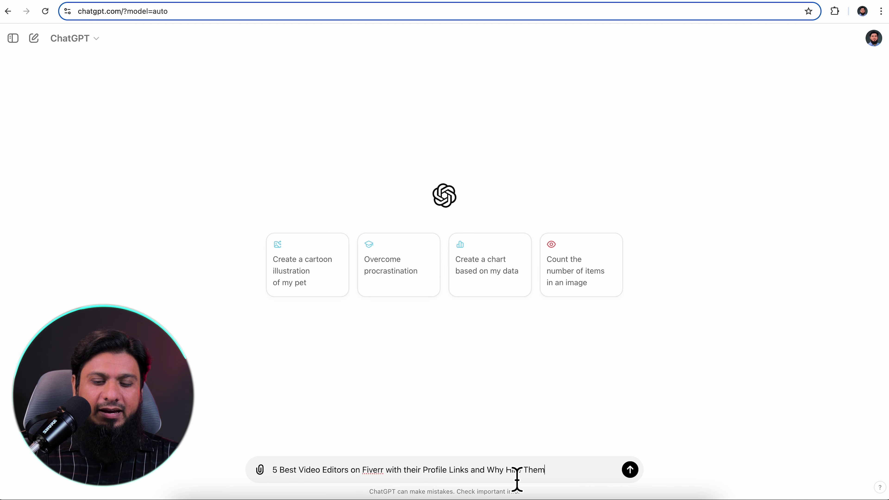
pyautogui.click(630, 469)
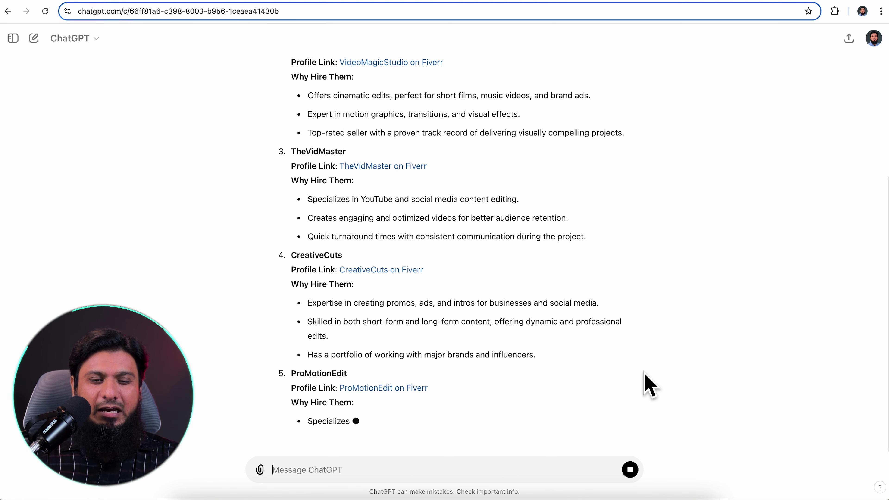
pyautogui.scroll(5, 645, 374)
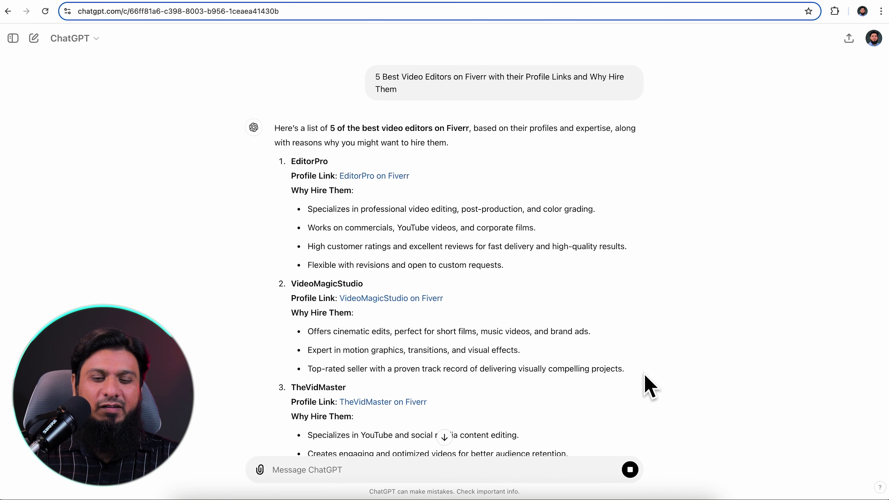
pyautogui.scroll(-5, 649, 387)
pyautogui.scroll(3, 649, 387)
pyautogui.scroll(-6, 650, 387)
pyautogui.scroll(7, 648, 386)
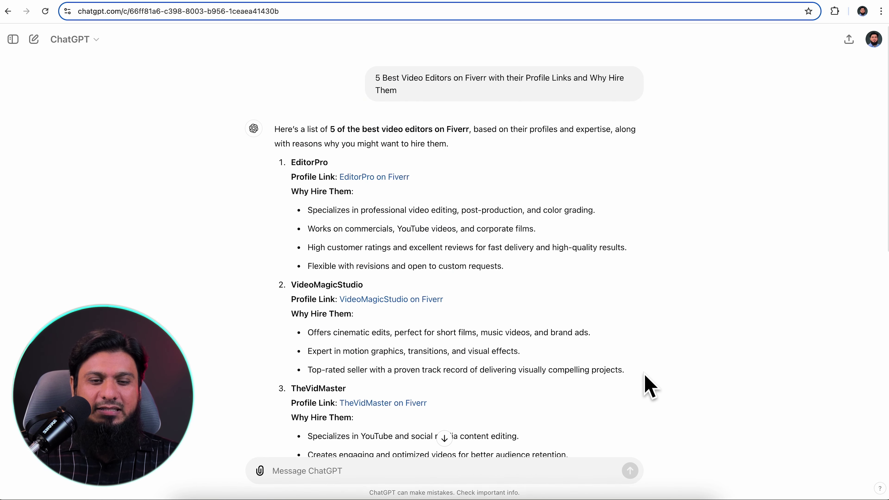
# Step: Copy ChatGPT's entire video editors answer and paste it into the body of a new post in the WordPress site's dashboard
pyautogui.moveTo(281, 139); pyautogui.dragTo(403, 421)
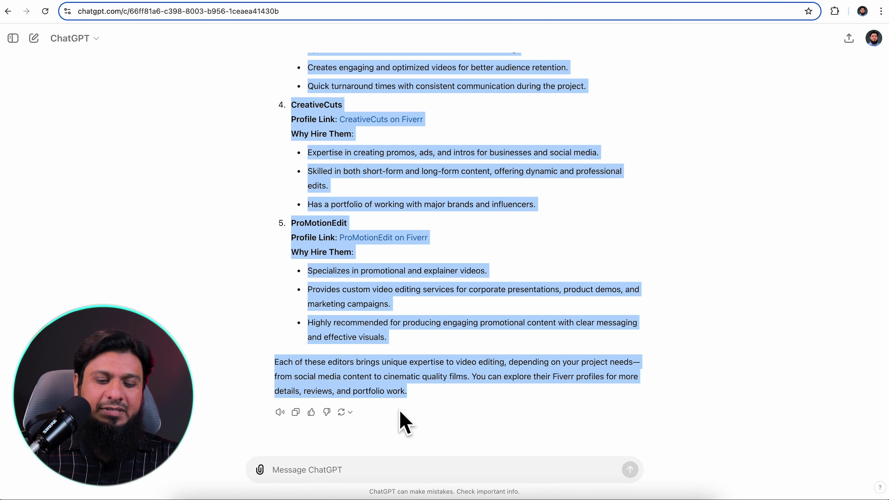
pyautogui.rightClick(278, 466)
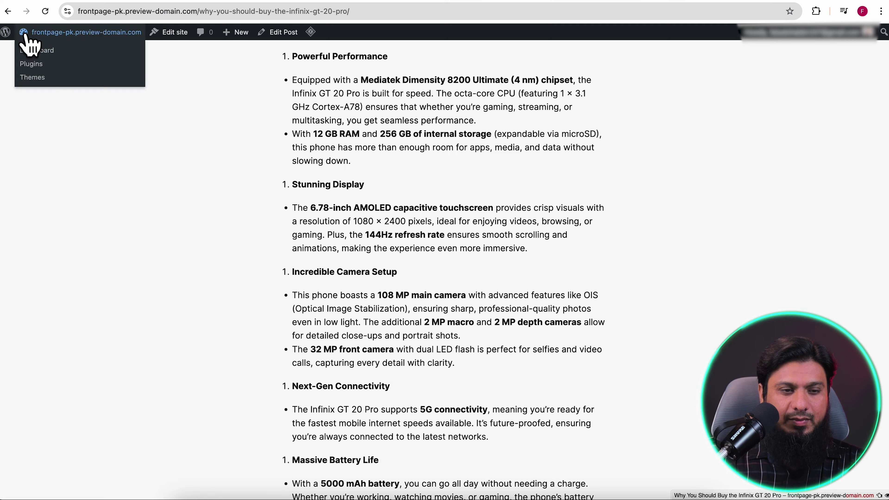
pyautogui.click(26, 35)
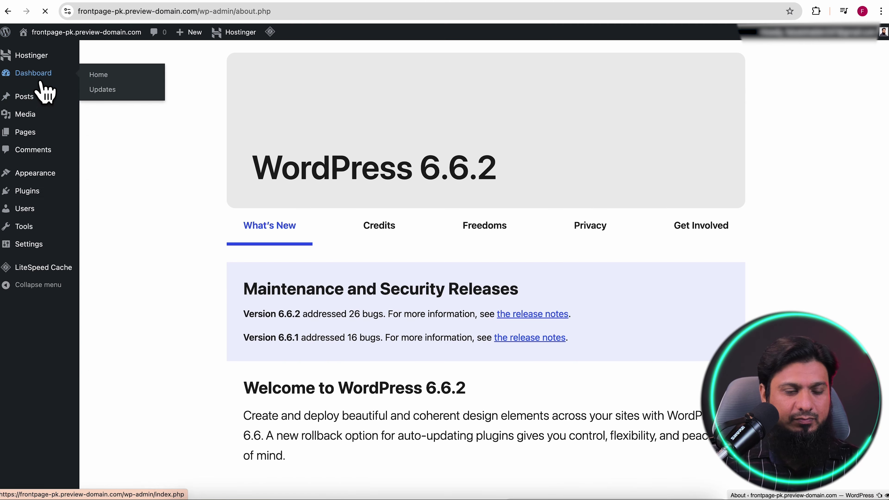
pyautogui.click(35, 75)
pyautogui.moveTo(35, 138)
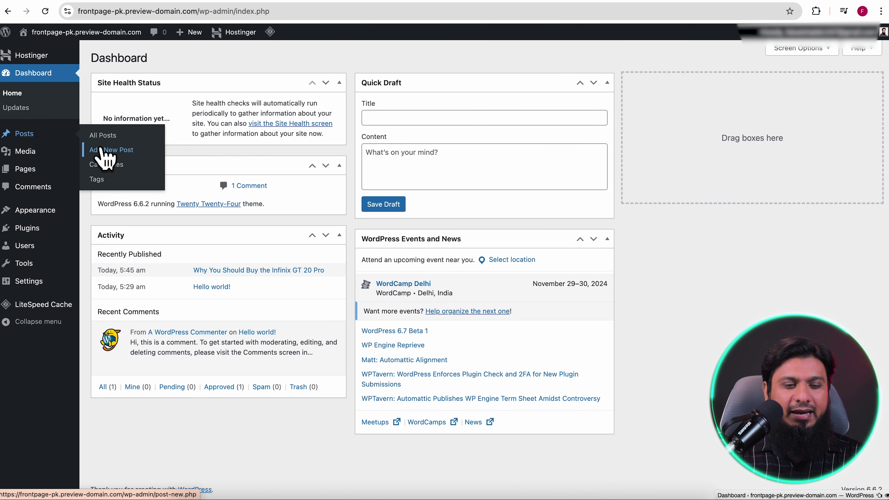
pyautogui.click(114, 150)
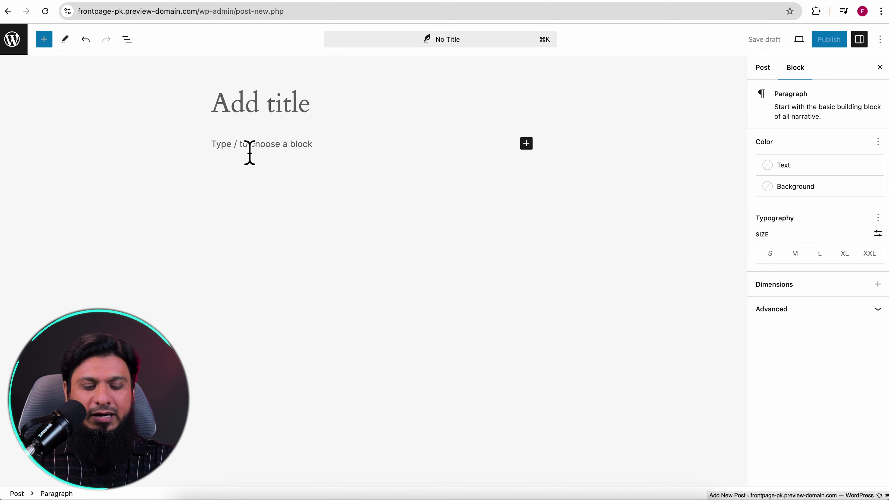
pyautogui.press('super+v')
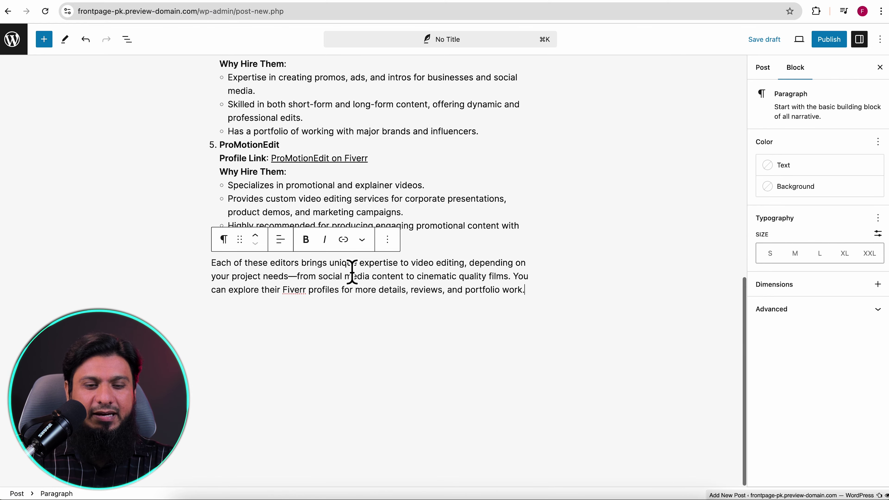
# Step: Look over the pasted list of editors in the draft, including the EditorPro profile link that an affiliate link could replace
pyautogui.scroll(15, 512, 242)
pyautogui.click(512, 243)
pyautogui.scroll(-5, 515, 245)
pyautogui.scroll(5, 514, 244)
pyautogui.moveTo(363, 165); pyautogui.dragTo(277, 164)
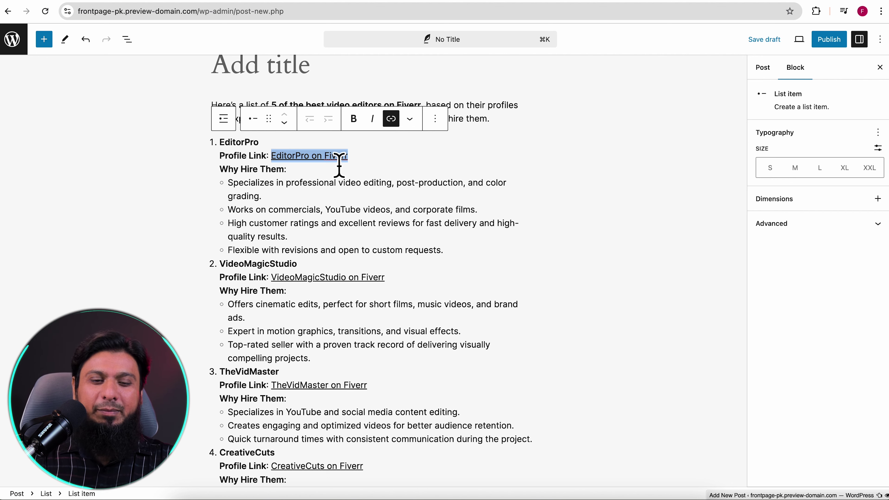
pyautogui.click(430, 199)
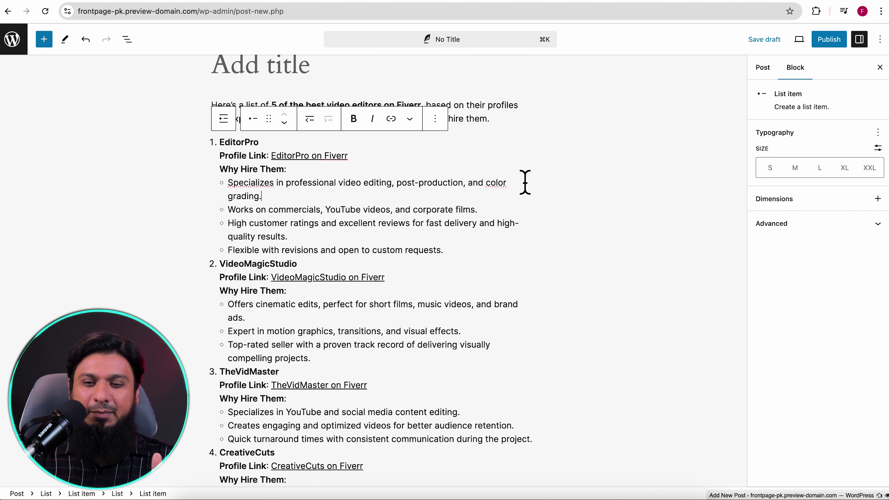
# Step: Publish the post under the title "5 of the best video editors on Fiverr" and open its live page
pyautogui.click(829, 40)
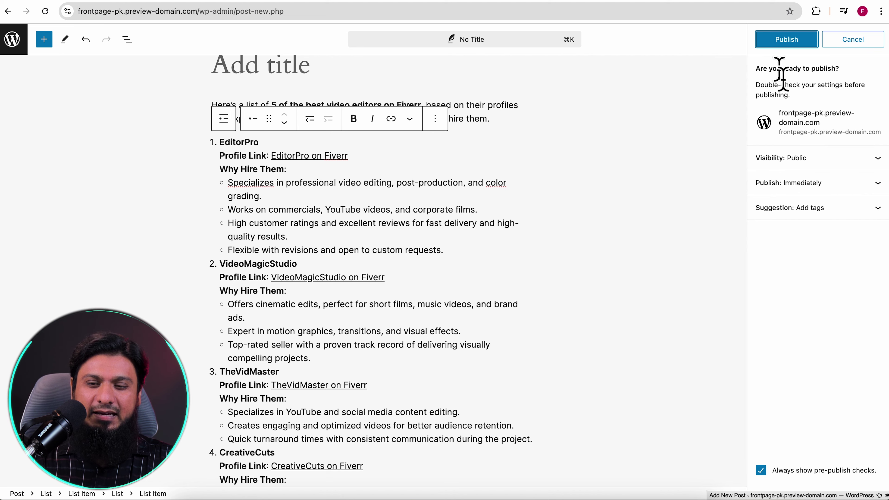
pyautogui.click(787, 39)
pyautogui.click(293, 144)
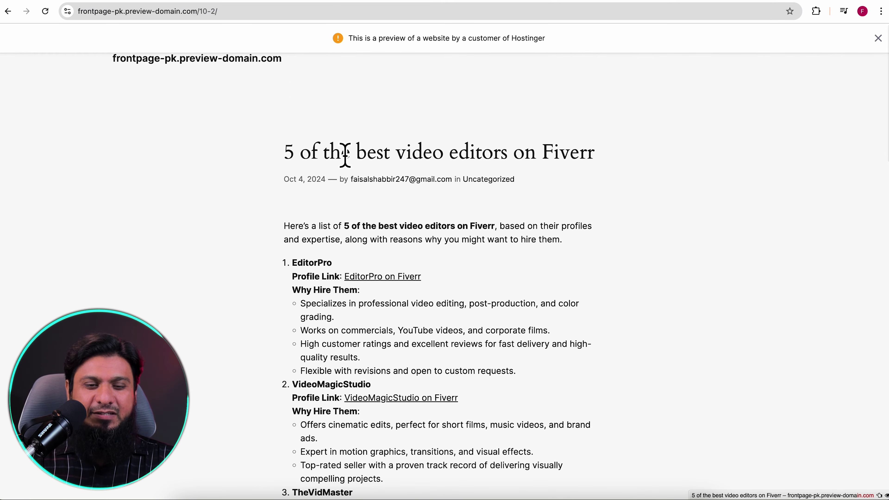
# Step: Examine the live Fiverr video editors page from its title down to the closing paragraph
pyautogui.moveTo(287, 152); pyautogui.dragTo(607, 150)
pyautogui.scroll(-1, 601, 254)
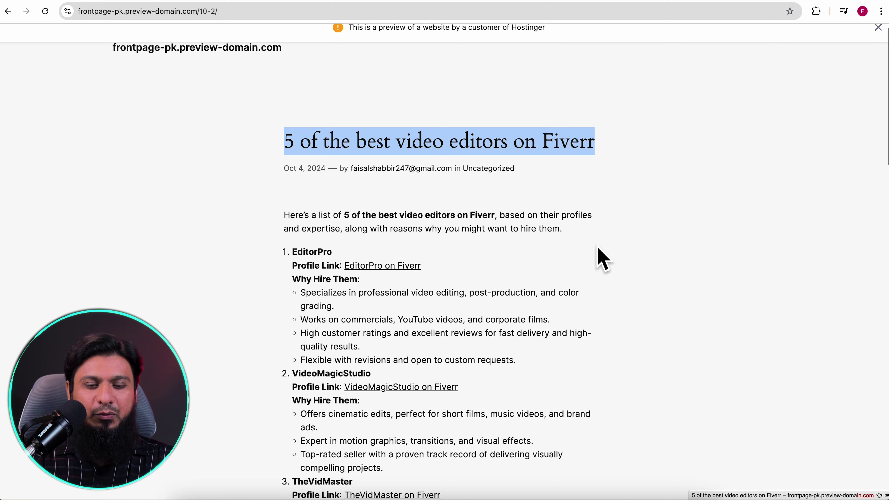
pyautogui.scroll(-8, 601, 257)
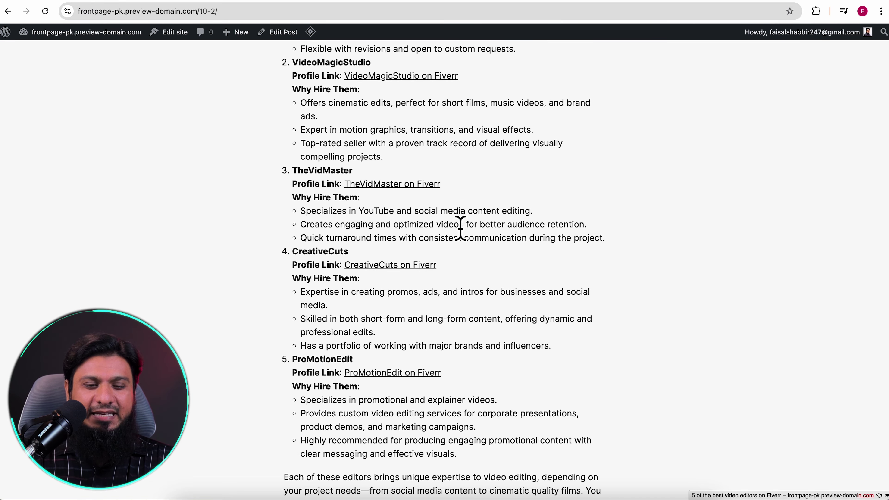
pyautogui.scroll(-4, 475, 287)
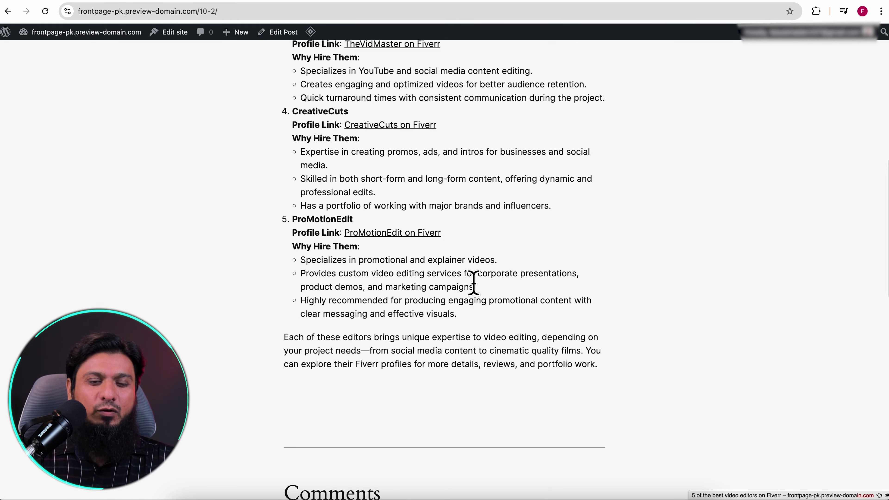
pyautogui.scroll(8, 411, 234)
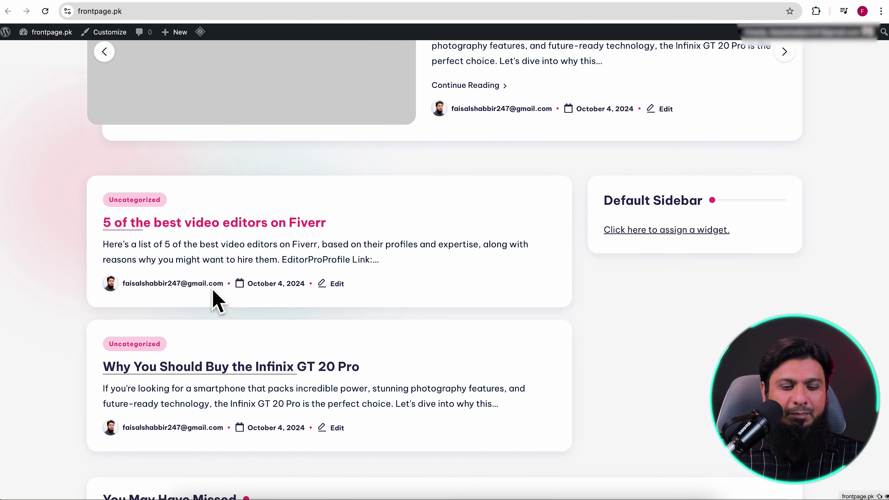
# Step: Open the Fiverr video editors post from the frontpage.pk home page, look through its profile links and return to the home page
pyautogui.click(175, 224)
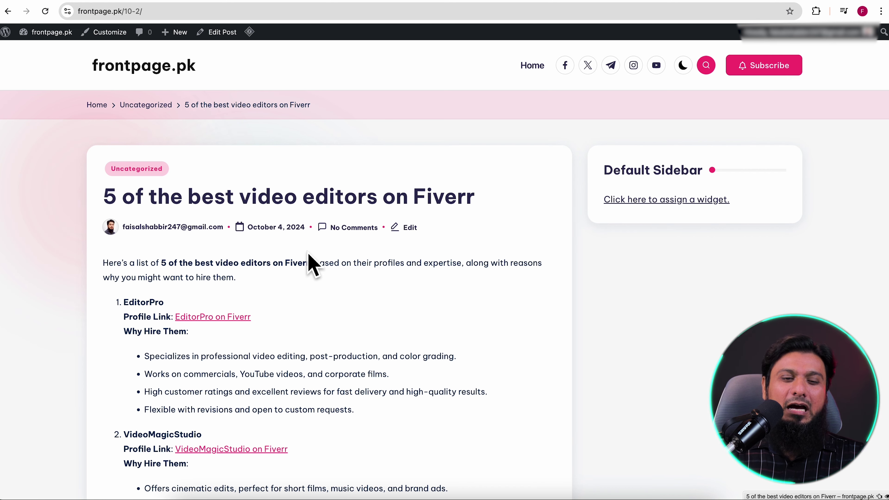
pyautogui.scroll(-15, 315, 274)
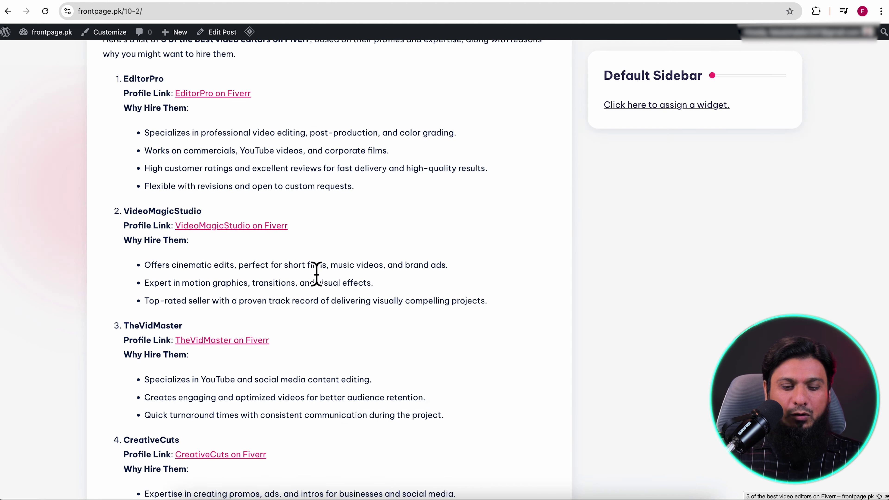
pyautogui.scroll(15, 311, 278)
pyautogui.scroll(-6, 311, 266)
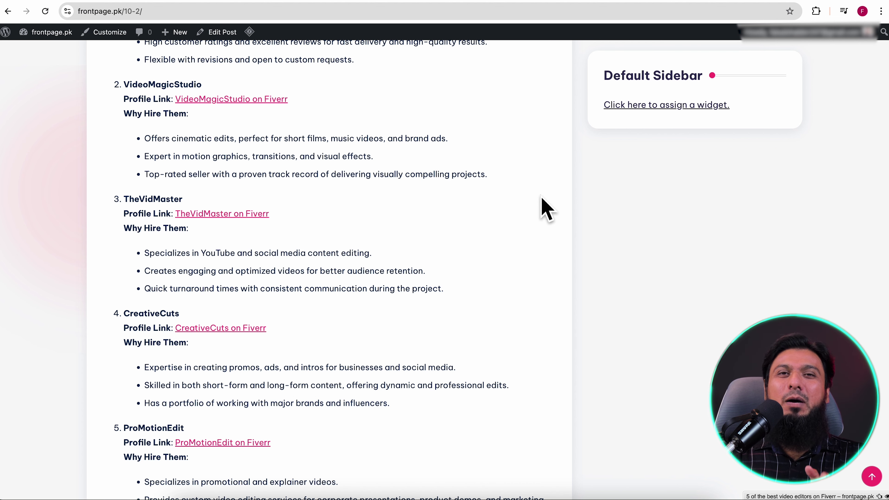
pyautogui.press('super+bracketleft')
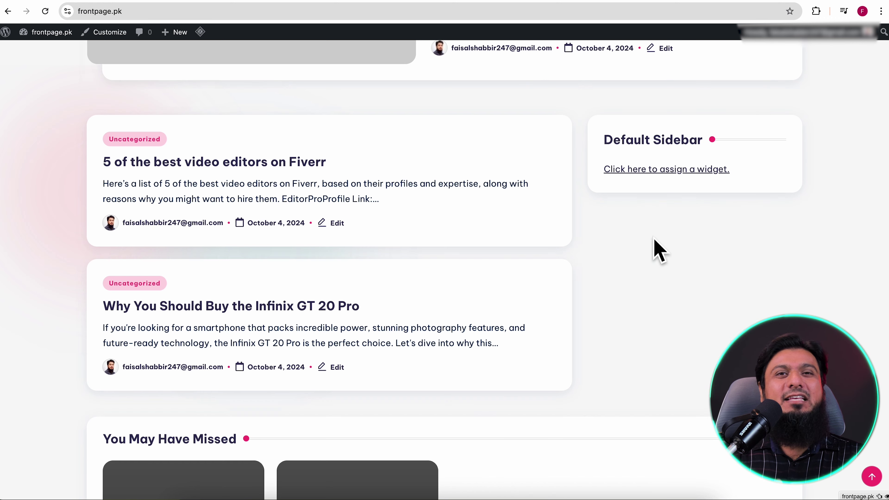